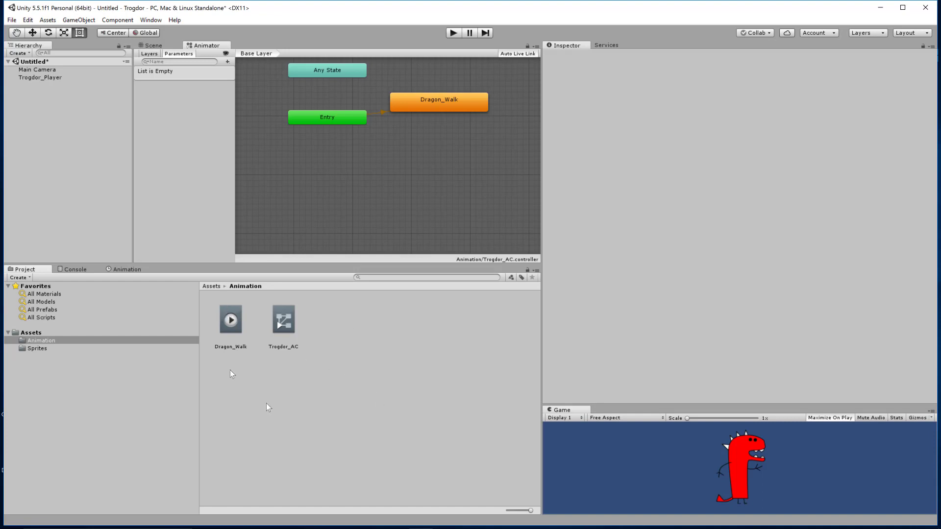
# Import the Dragon_IDLE sprite sheet from the Dragon Sprites folder into the project's Sprites folder.
pyautogui.click(37, 349)
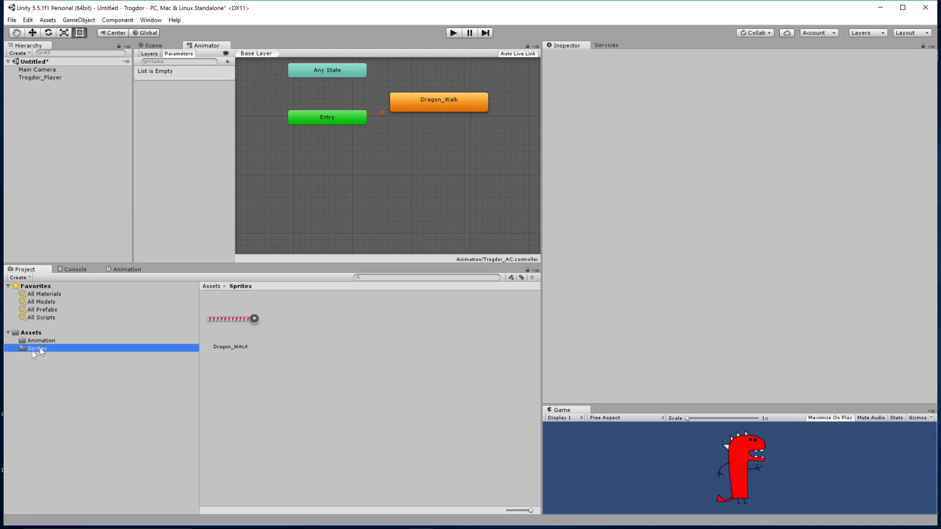
pyautogui.rightClick(342, 335)
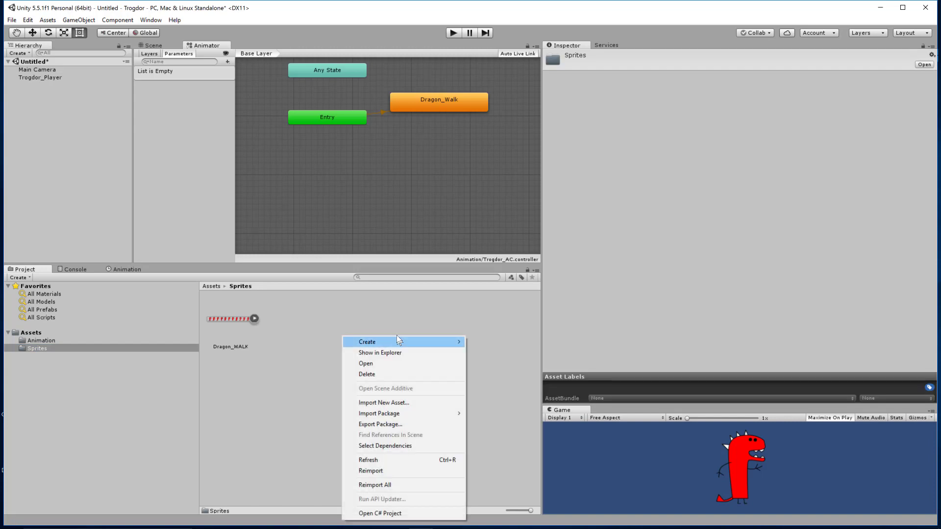
pyautogui.click(384, 402)
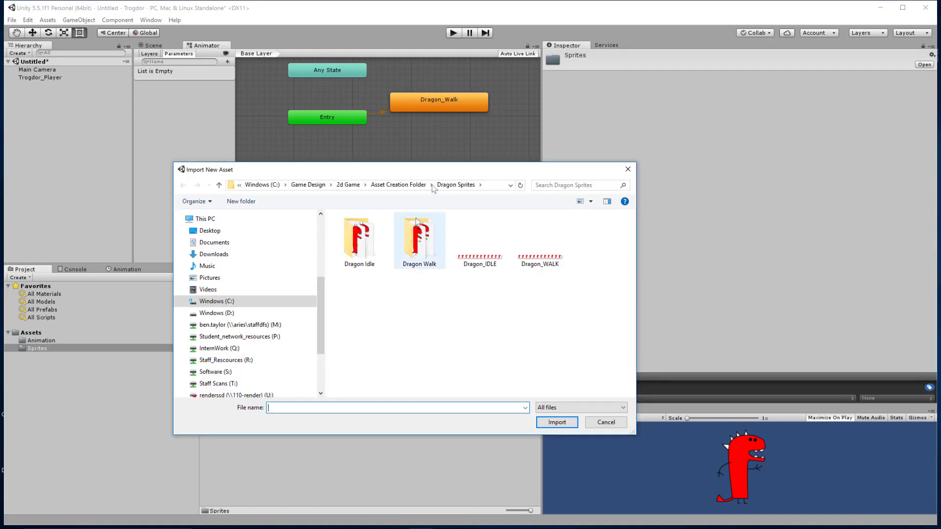
pyautogui.click(475, 265)
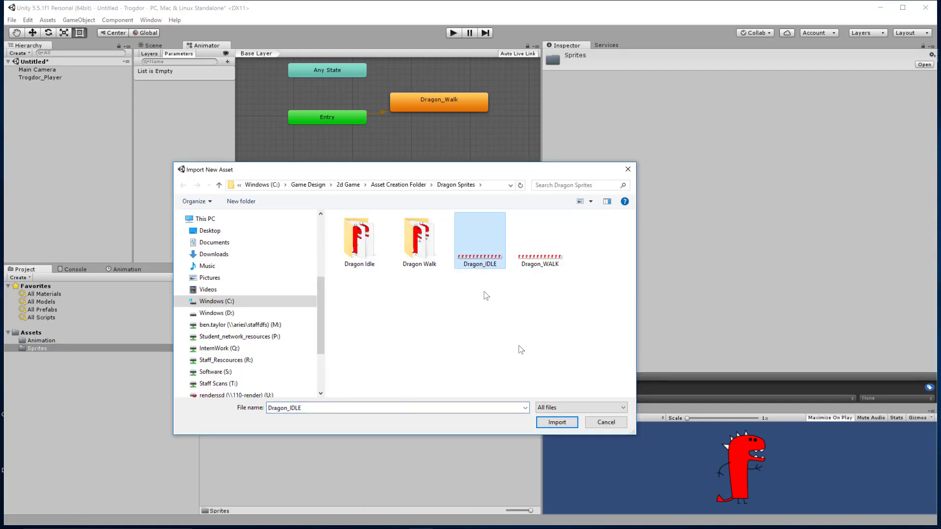
pyautogui.click(556, 422)
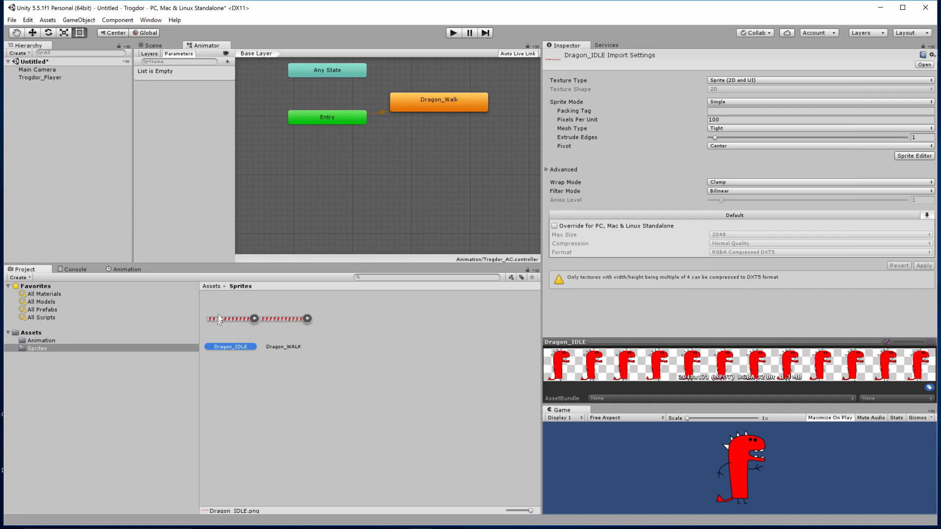
# Set the Dragon_IDLE Sprite Mode to Multiple and open it in the Sprite Editor, applying the import settings.
pyautogui.click(739, 102)
pyautogui.click(742, 124)
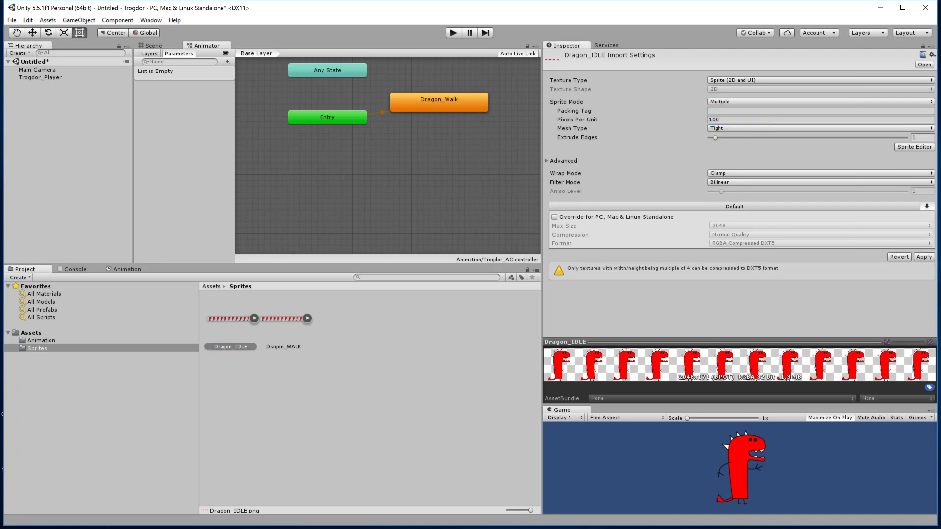
pyautogui.click(914, 147)
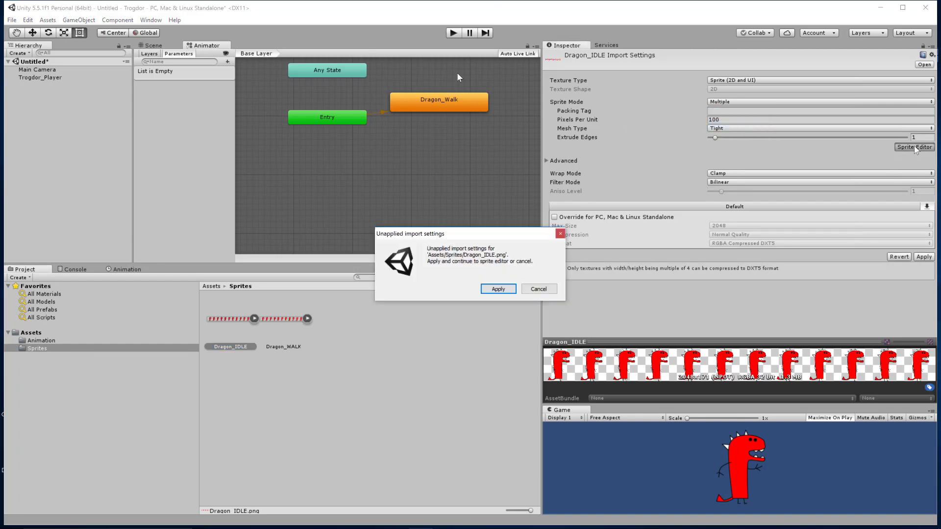
pyautogui.click(498, 289)
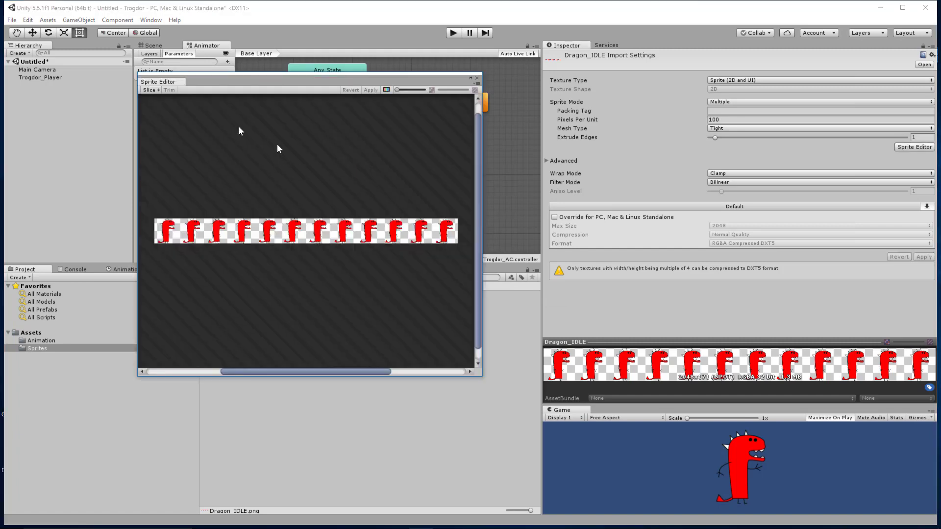
# Slice the Dragon_IDLE sheet with the Automatic type and Center pivot, apply the slicing and close the Sprite Editor.
pyautogui.click(149, 90)
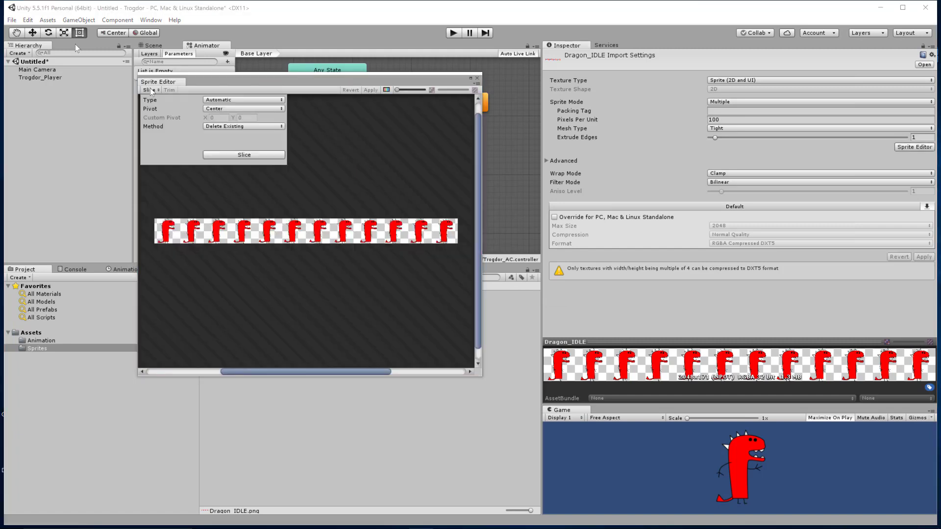
pyautogui.click(228, 155)
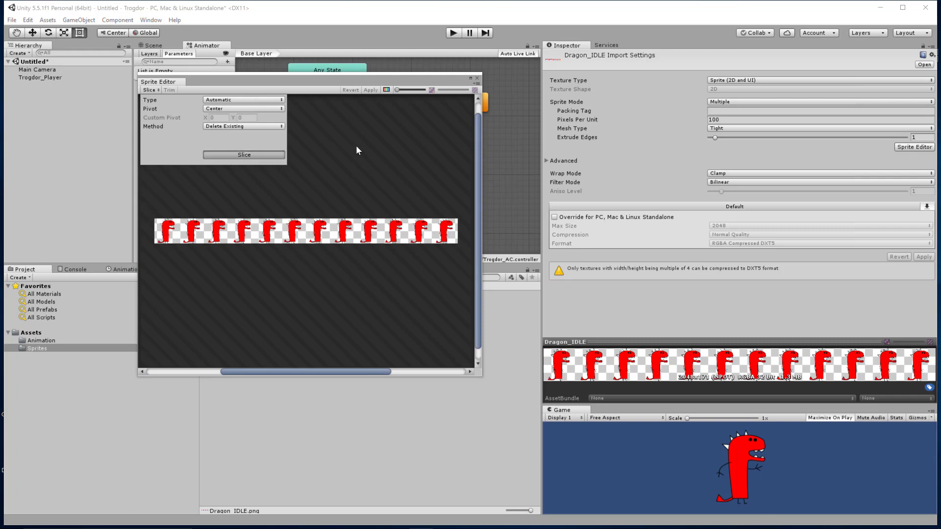
pyautogui.click(371, 90)
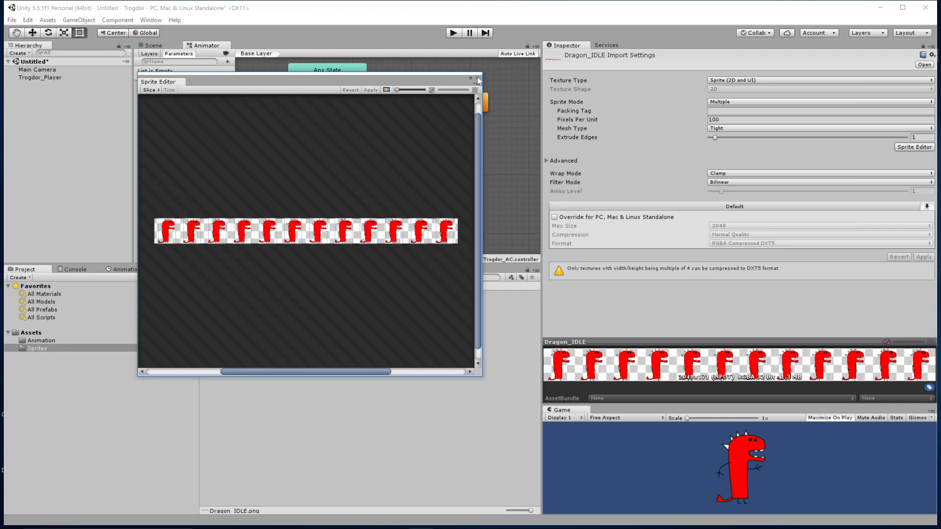
pyautogui.click(478, 79)
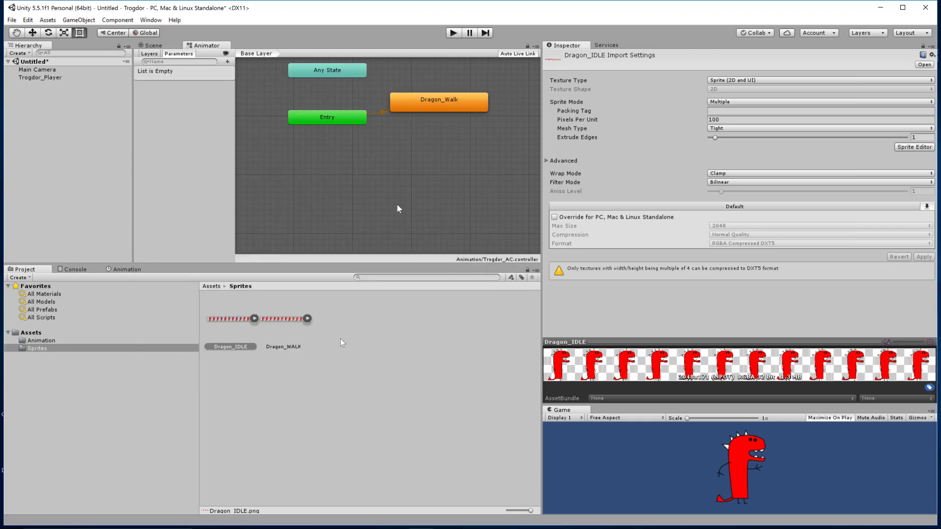
# Create a new animation clip from the sliced frames Dragon_IDLE_0 through Dragon_IDLE_11.
pyautogui.click(256, 319)
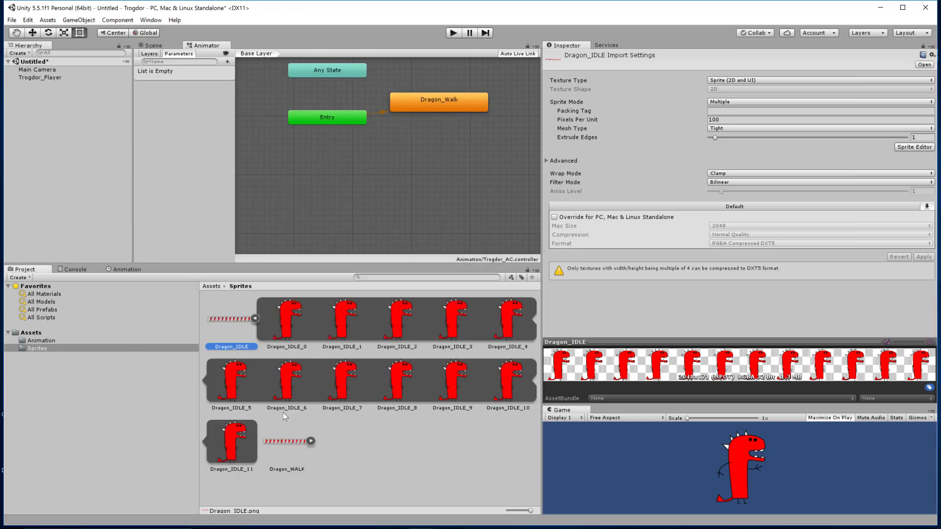
pyautogui.click(283, 314)
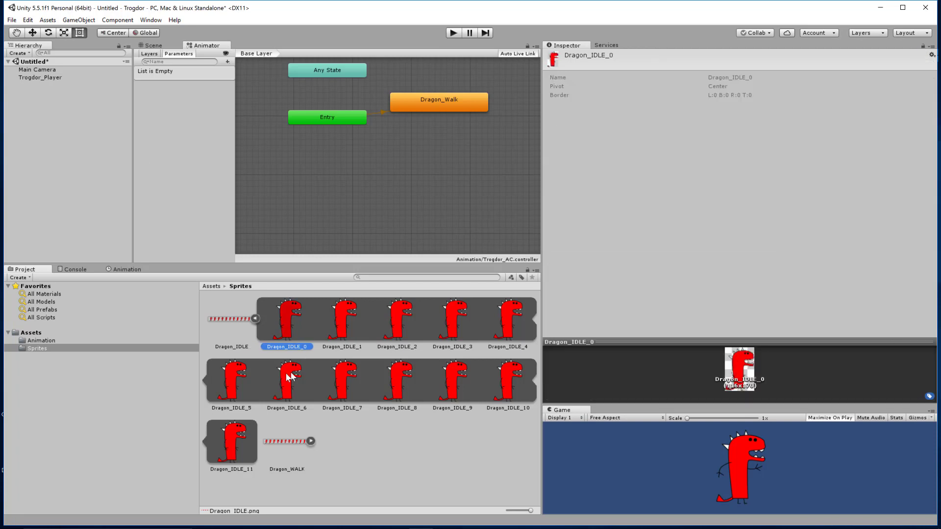
pyautogui.keyDown('shift'); pyautogui.click(240, 443); pyautogui.keyUp('shift')
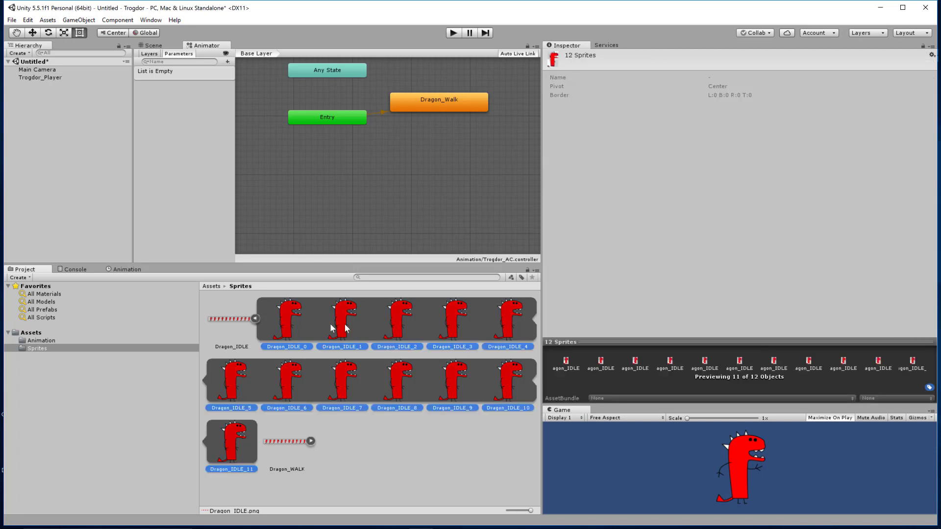
pyautogui.rightClick(289, 317)
pyautogui.moveTo(331, 328)
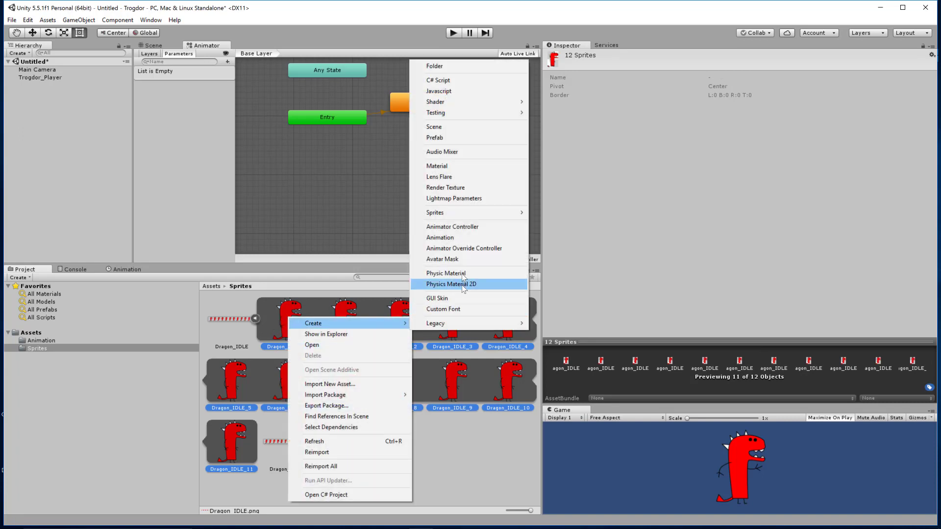
pyautogui.click(440, 237)
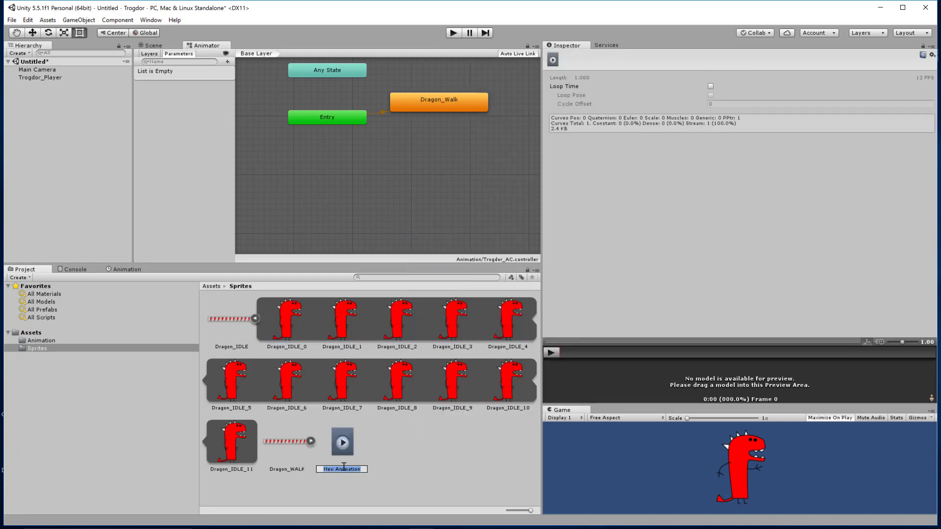
# Name the new animation clip Dragon_Idle, move it into the Animation folder and open that folder.
pyautogui.write('Dragon_Idle')
pyautogui.press('Return')
pyautogui.moveTo(284, 462); pyautogui.dragTo(101, 346)
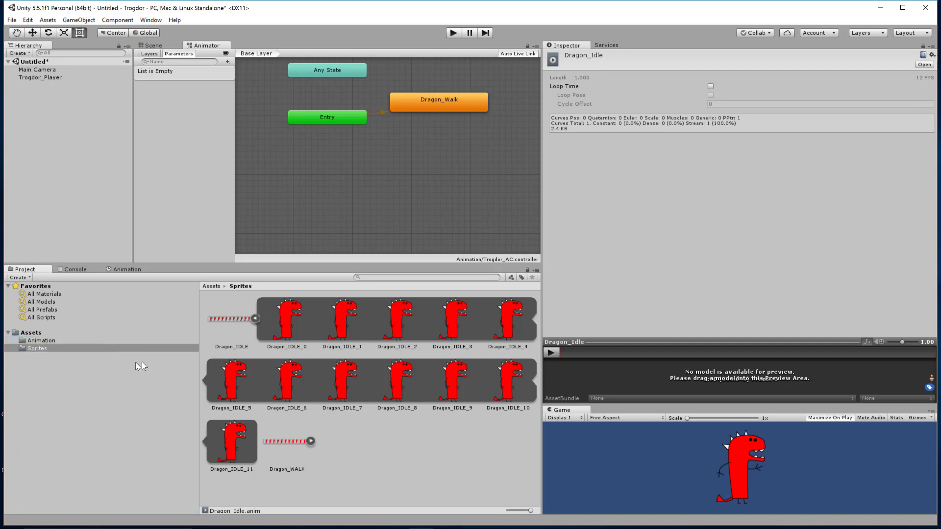
pyautogui.click(40, 342)
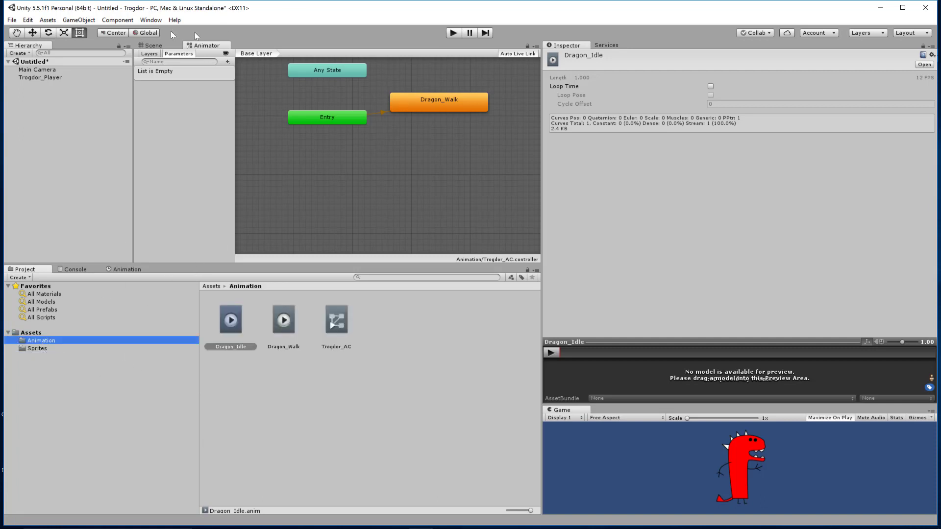
# Check the Trogdor_Player sprite in the scene and delete the Dragon_Walk state from its animator controller.
pyautogui.click(154, 45)
pyautogui.click(343, 110)
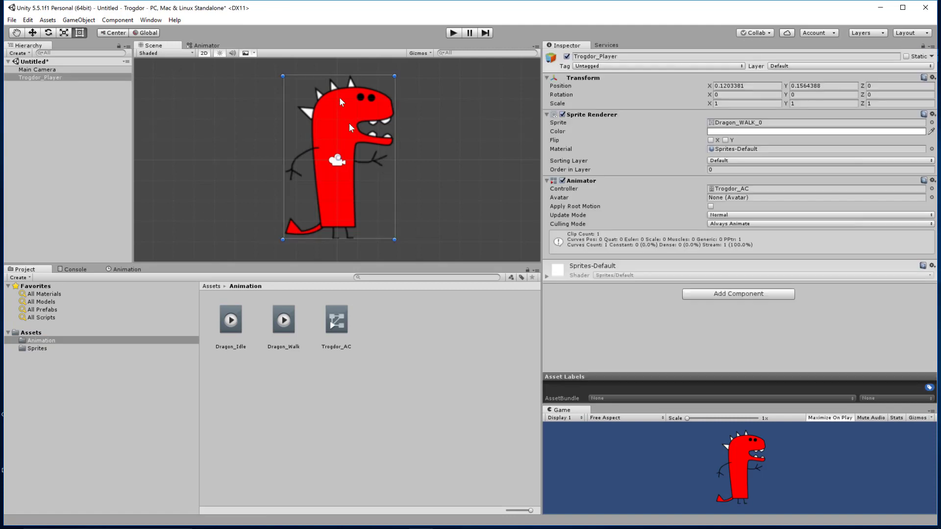
pyautogui.click(203, 45)
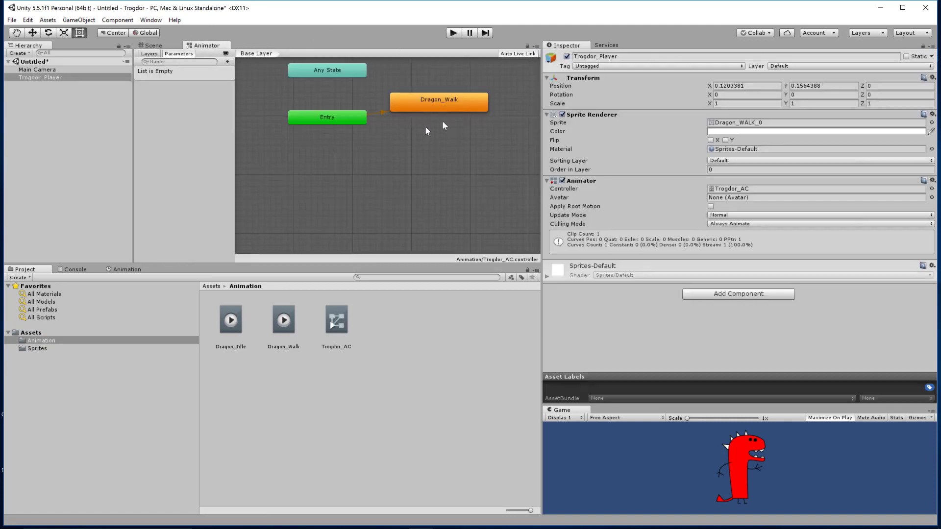
pyautogui.click(462, 126)
pyautogui.moveTo(462, 125); pyautogui.dragTo(468, 90)
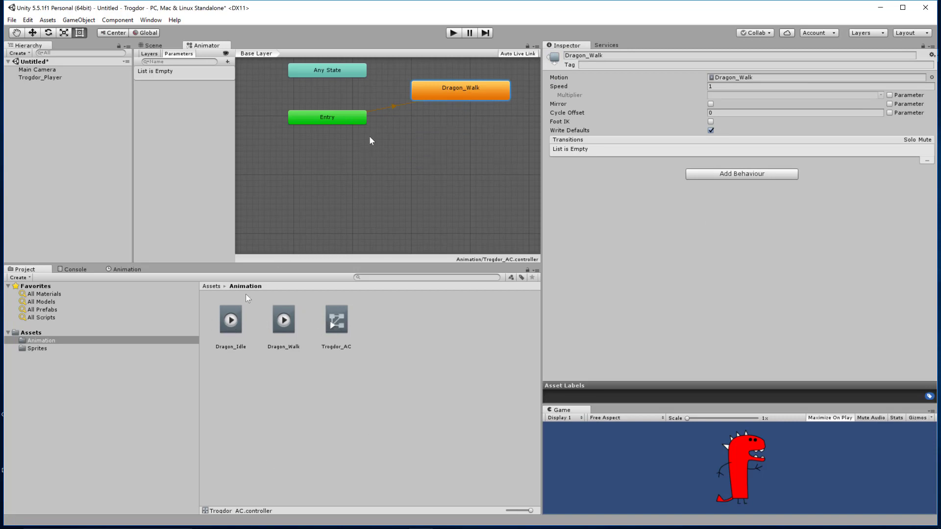
pyautogui.moveTo(424, 97); pyautogui.dragTo(427, 110)
pyautogui.press('Delete')
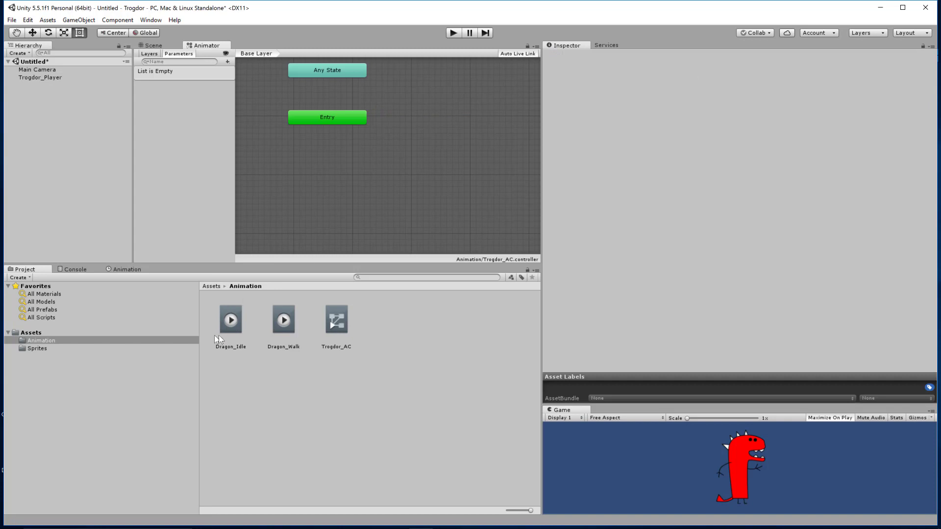
# Add the Dragon_Idle clip to the animator graph as the default state, followed by the Dragon_Walk clip above it.
pyautogui.moveTo(227, 328); pyautogui.dragTo(422, 93)
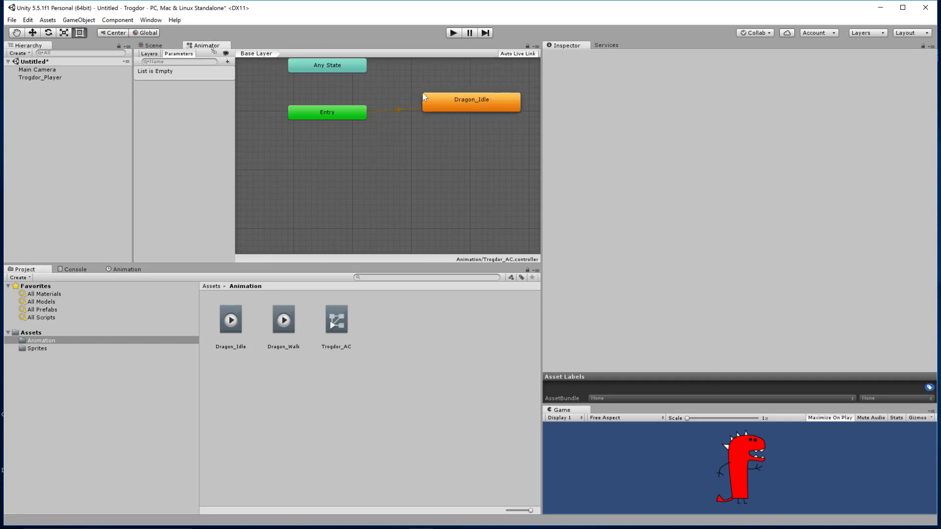
pyautogui.click(410, 146)
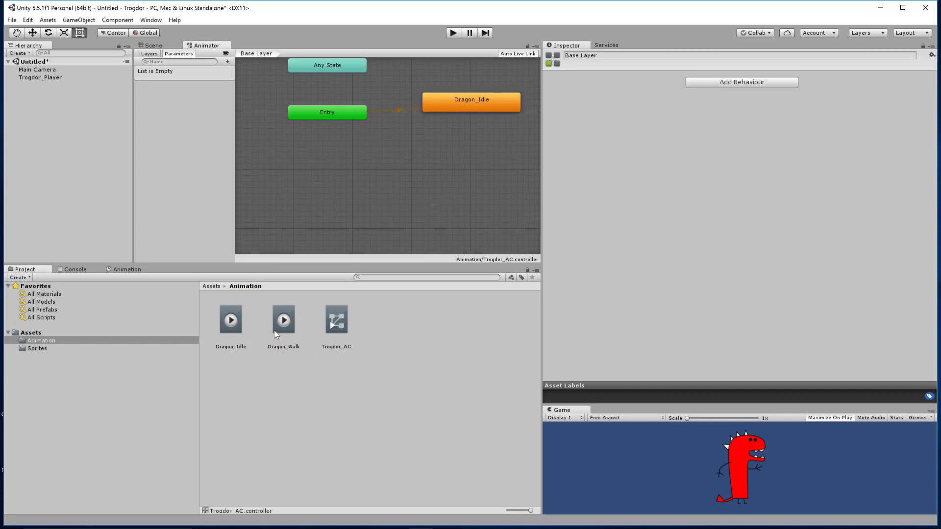
pyautogui.moveTo(373, 158); pyautogui.dragTo(445, 98)
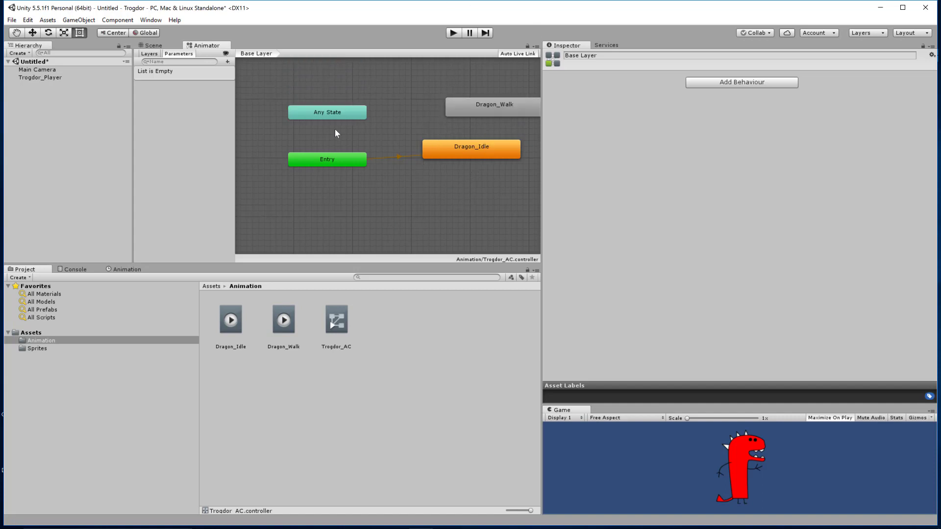
pyautogui.keyDown('alt'); pyautogui.moveTo(425, 119); pyautogui.dragTo(391, 130); pyautogui.keyUp('alt')
pyautogui.moveTo(380, 134); pyautogui.dragTo(387, 120, button='middle')
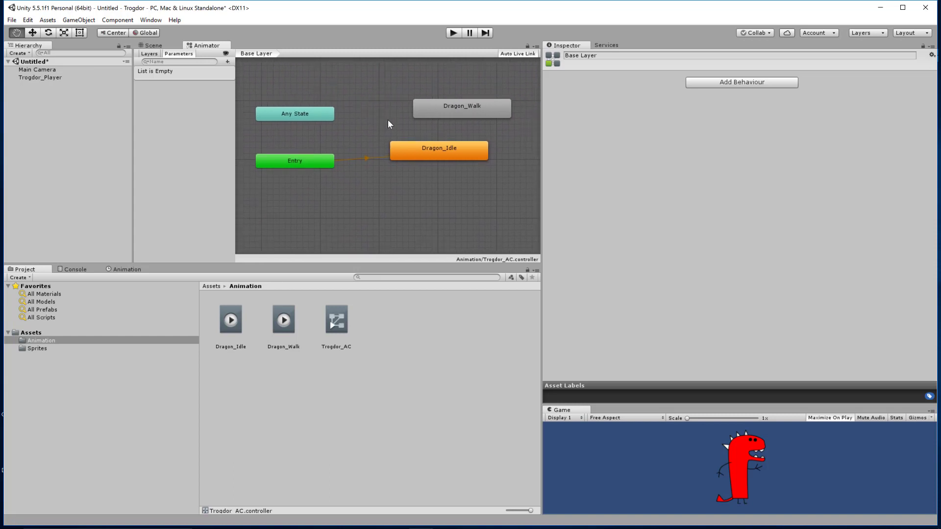
pyautogui.scroll(-3, 387, 120)
pyautogui.scroll(8, 387, 120)
pyautogui.scroll(-6, 385, 123)
pyautogui.scroll(3, 385, 123)
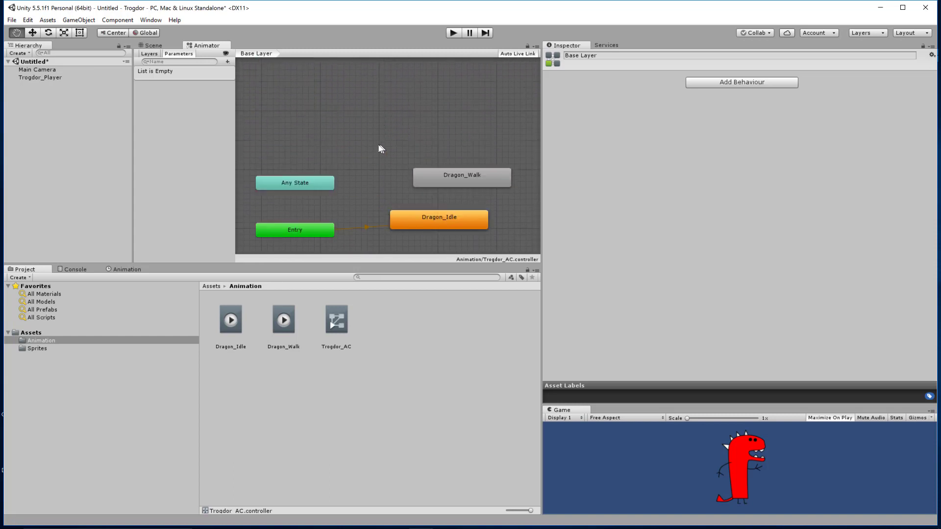
pyautogui.moveTo(376, 179); pyautogui.dragTo(380, 147, button='middle')
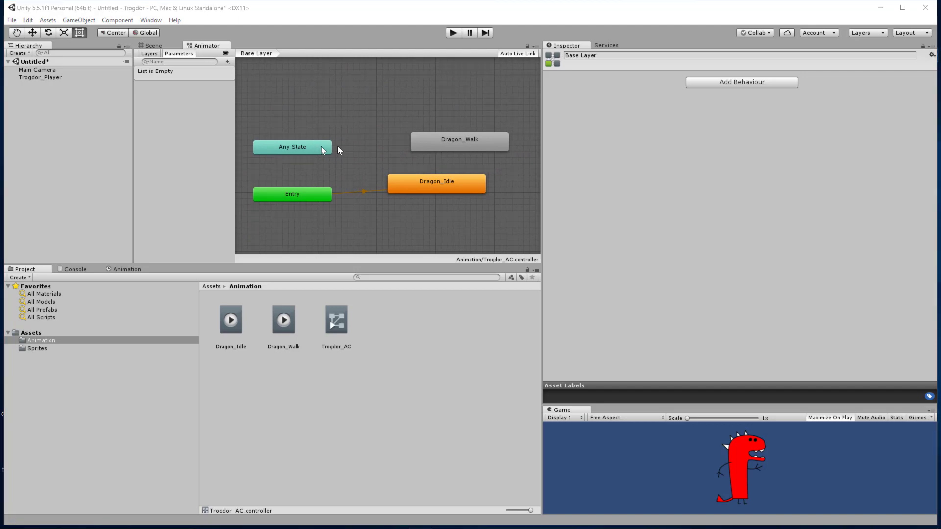
pyautogui.press('super')
pyautogui.click(363, 144)
pyautogui.moveTo(362, 146)
pyautogui.keyDown('alt'); pyautogui.mouseDown()
pyautogui.moveTo(369, 166)
pyautogui.moveTo(369, 154)
pyautogui.mouseUp(); pyautogui.keyUp('alt')
# Enable Loop Time on the Dragon_Idle clip and check the same setting on the Dragon_Walk clip.
pyautogui.moveTo(435, 188); pyautogui.dragTo(436, 189)
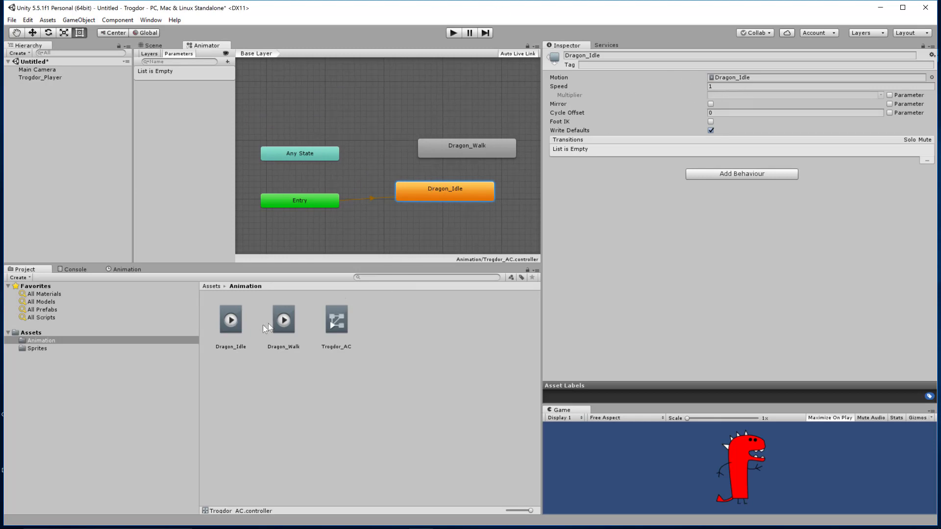
pyautogui.click(231, 323)
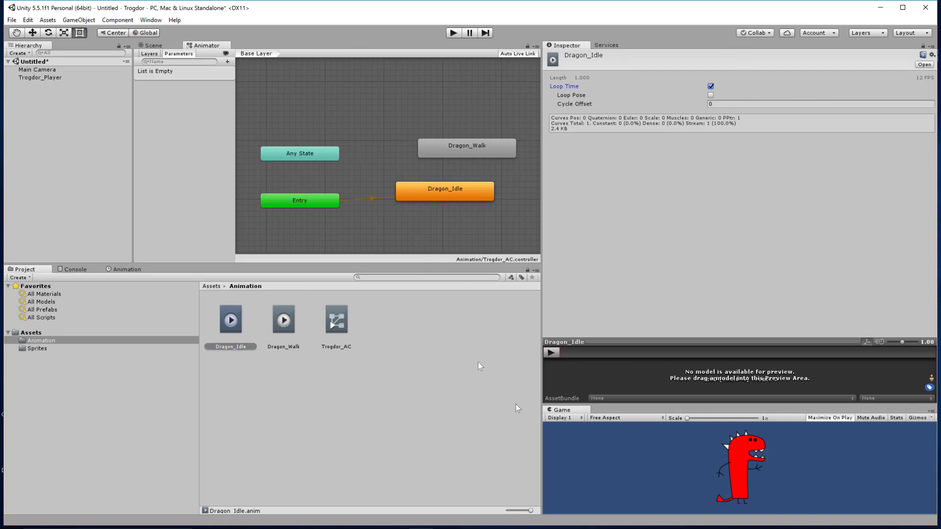
pyautogui.click(292, 325)
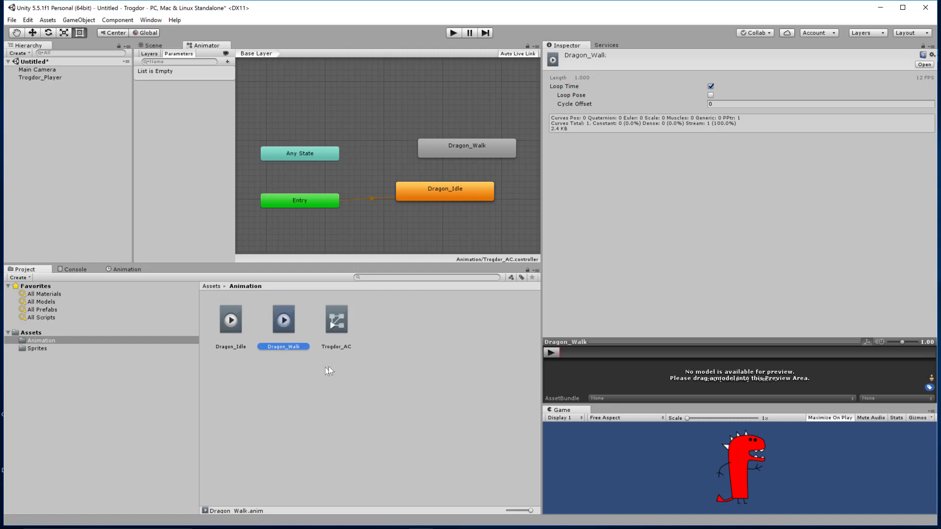
pyautogui.click(293, 373)
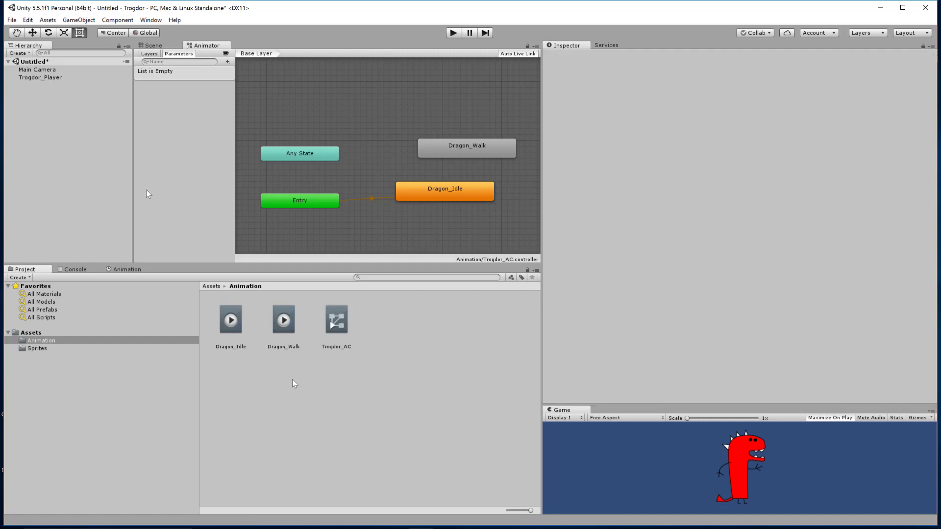
pyautogui.click(344, 304)
pyautogui.click(295, 386)
# Save the scene in the Assets folder as "Trogdor The Burninator".
pyautogui.hotkey('ctrl', 's')
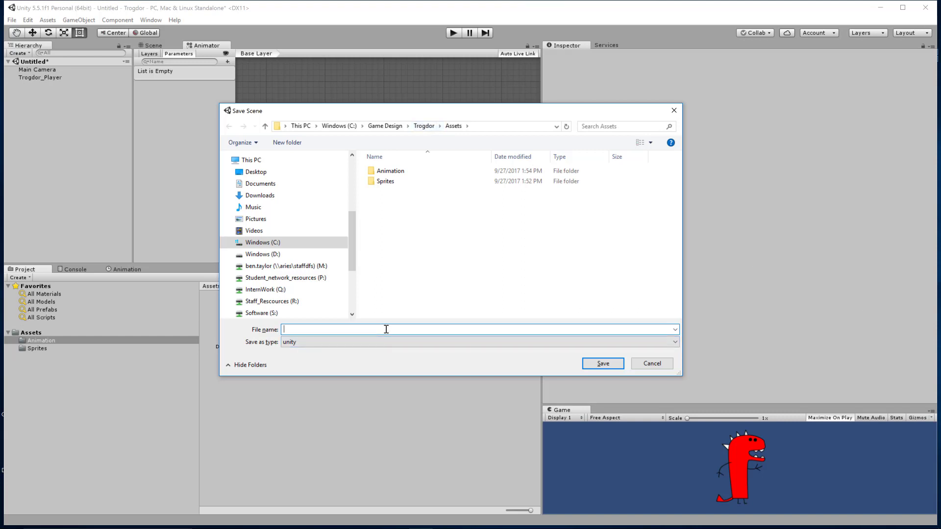
pyautogui.write('Trogdor The Burninator')
pyautogui.press('Return')
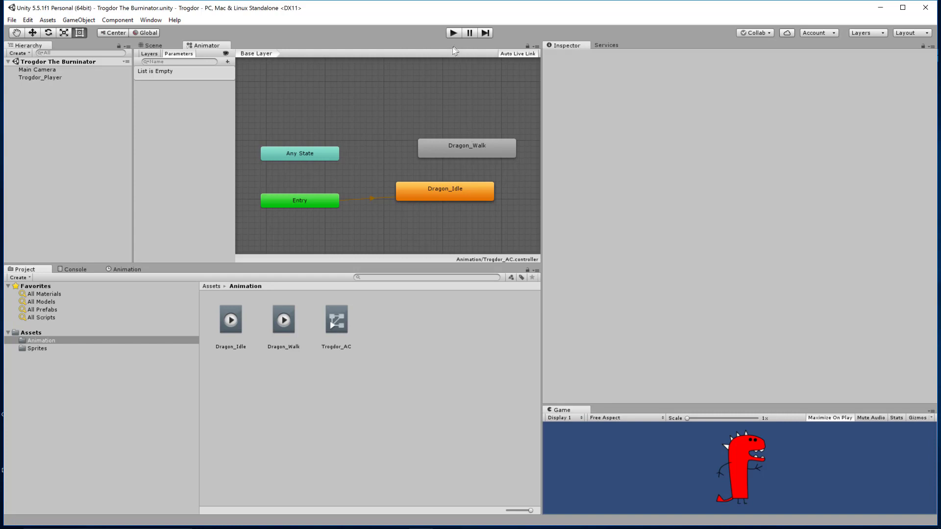
# Play the scene to check the dragon's idle animation, stop playback and return to the scene view.
pyautogui.click(454, 34)
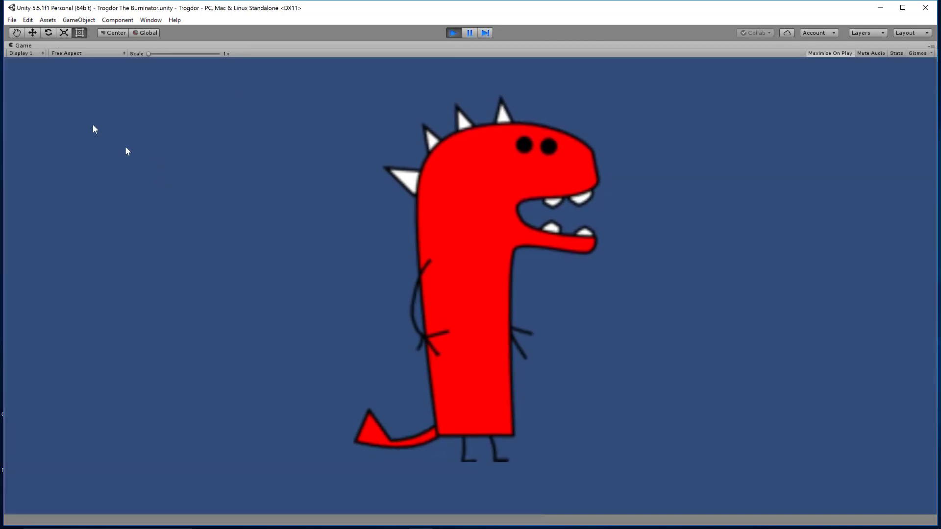
pyautogui.click(452, 33)
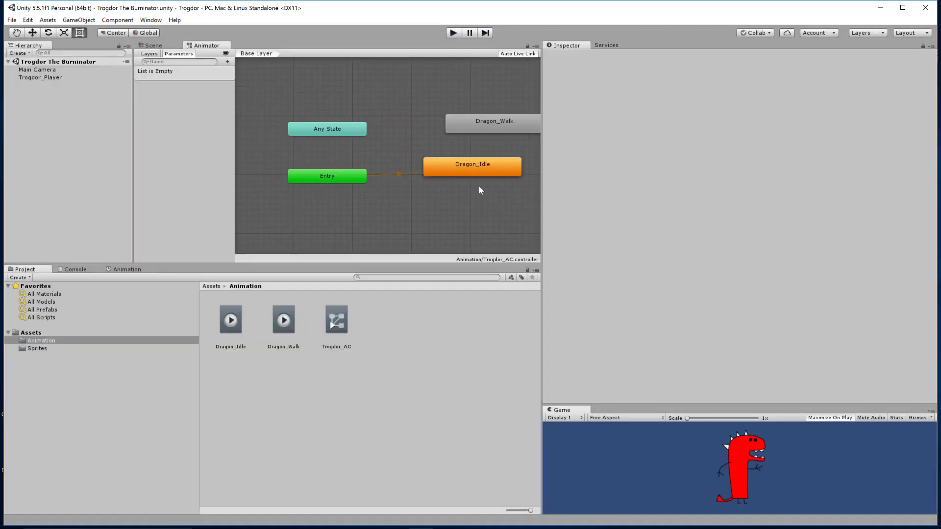
pyautogui.click(150, 44)
pyautogui.scroll(-5, 357, 185)
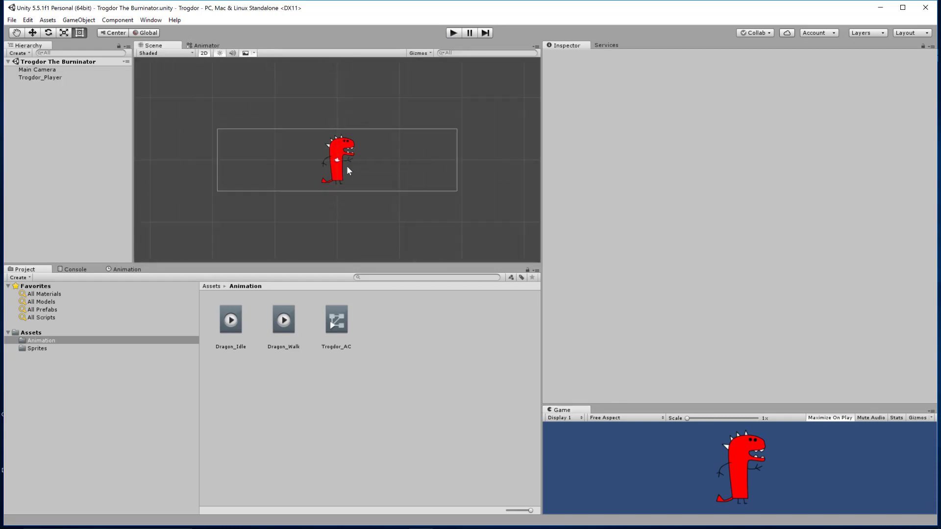
# Open the Sprites folder and collapse the sliced frames of the Dragon_IDLE sheet.
pyautogui.click(34, 348)
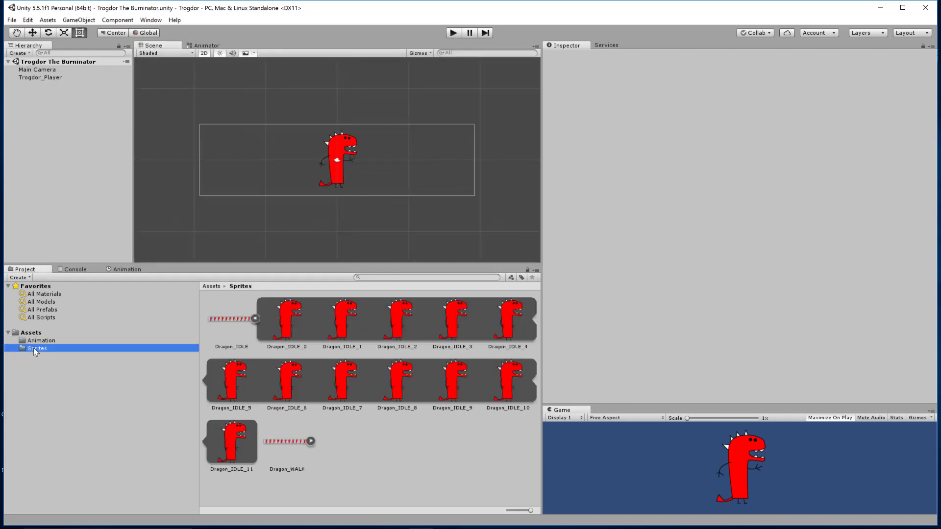
pyautogui.click(423, 481)
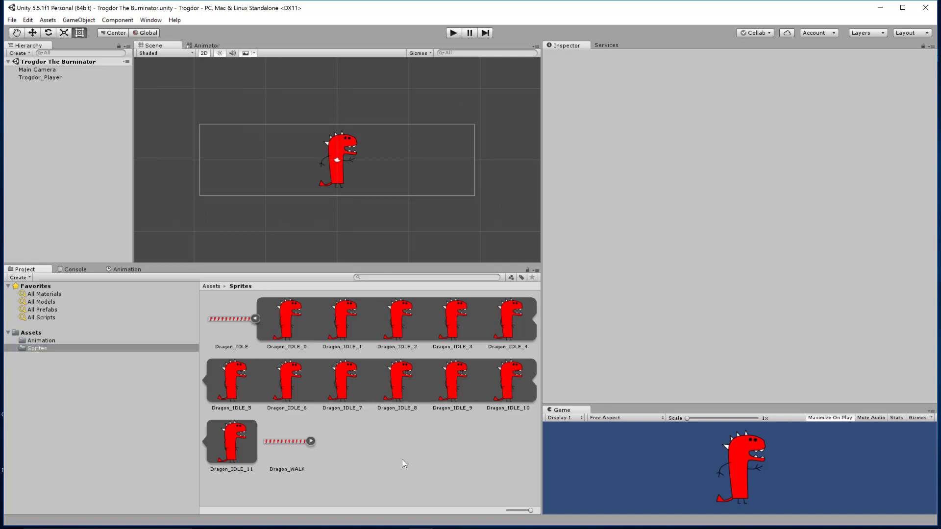
pyautogui.click(255, 319)
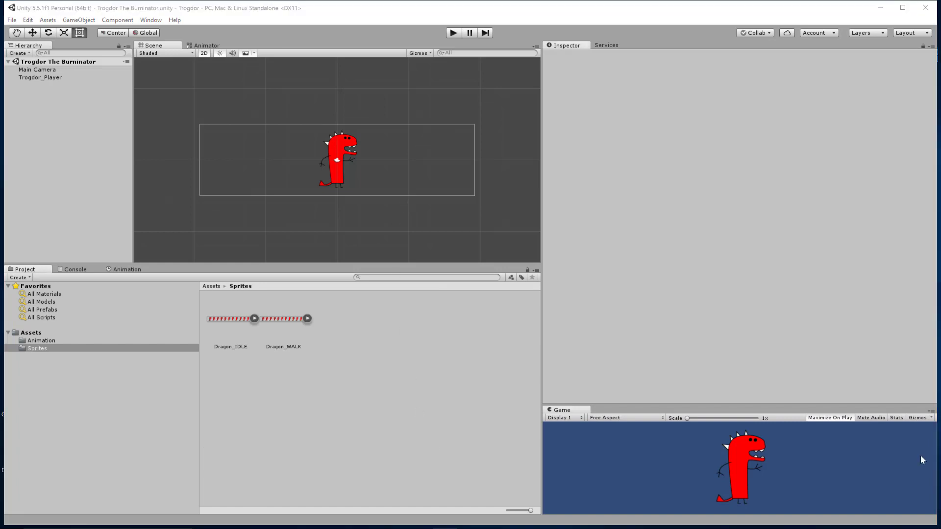
# Import the Colored Castles_Clouds image from Game Design > 2d Game > Asset Creation Folder into the Sprites folder.
pyautogui.rightClick(359, 336)
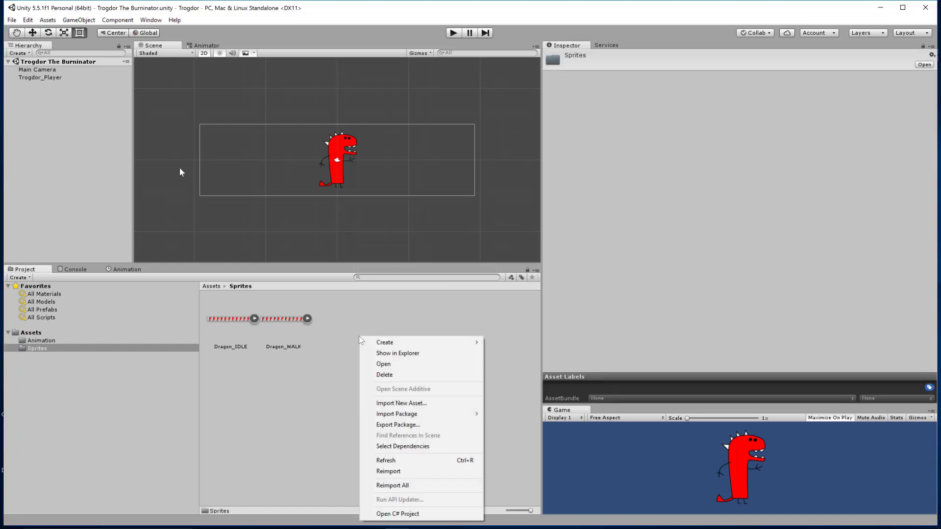
pyautogui.click(403, 403)
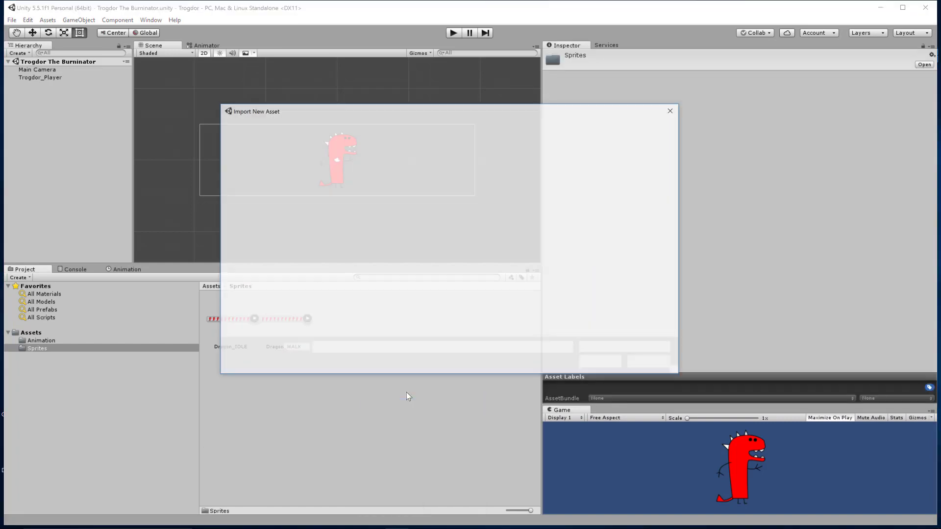
pyautogui.click(424, 126)
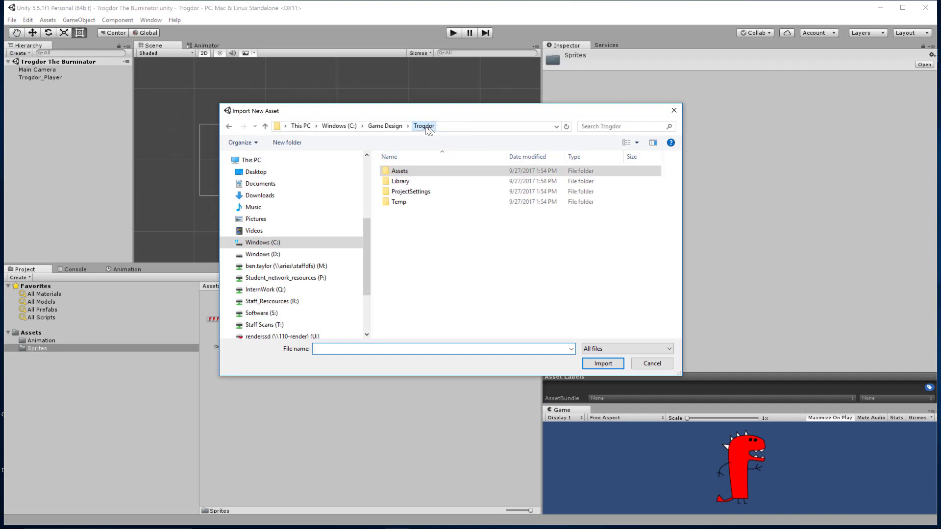
pyautogui.click(390, 127)
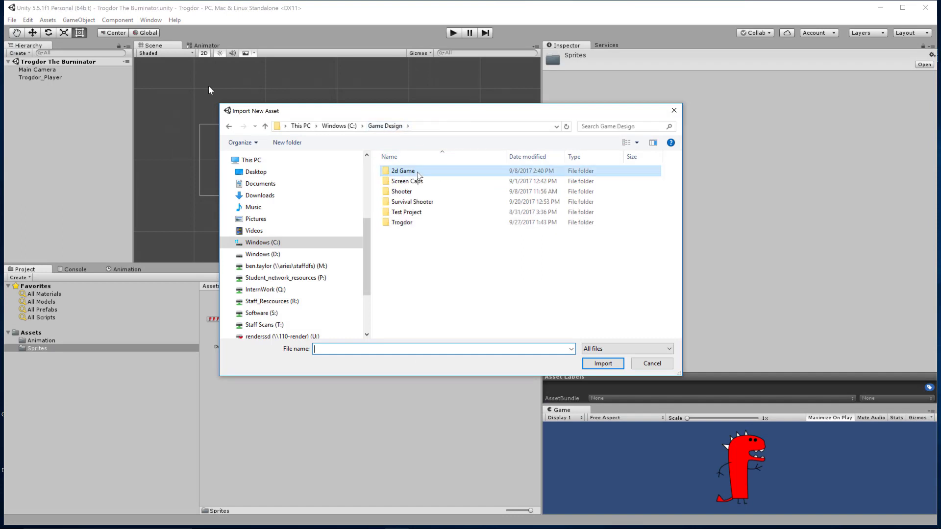
pyautogui.doubleClick(417, 171)
pyautogui.doubleClick(441, 172)
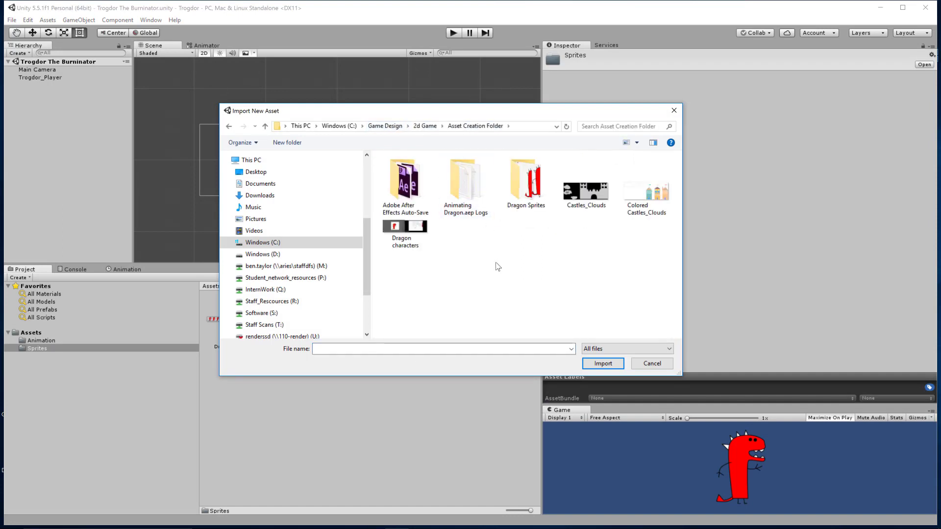
pyautogui.click(648, 197)
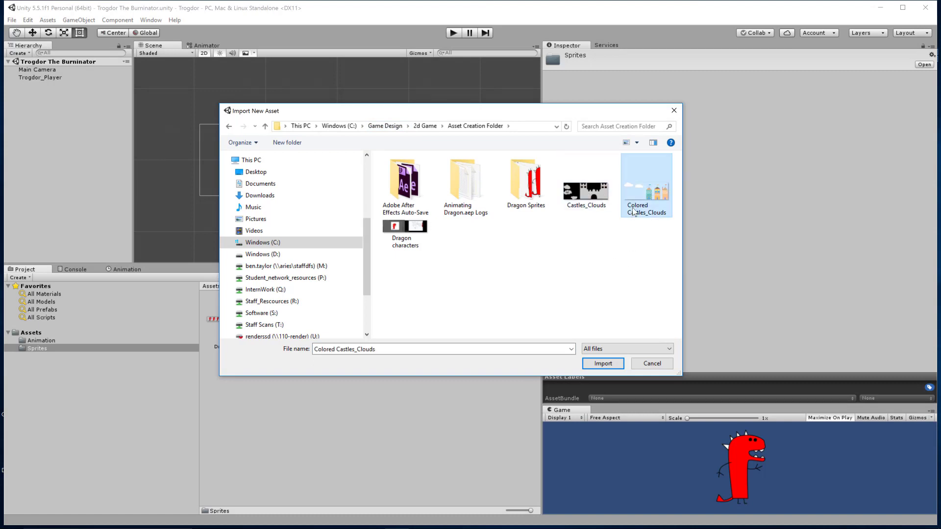
pyautogui.click(603, 364)
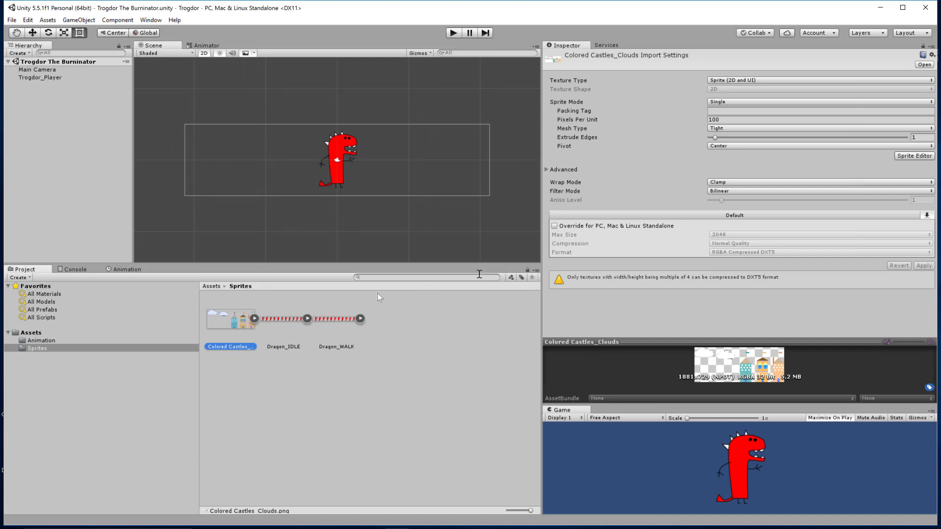
# Set the Sprite Mode of Colored Castles_Clouds to Multiple and open it in the Sprite Editor with the import settings applied.
pyautogui.click(746, 102)
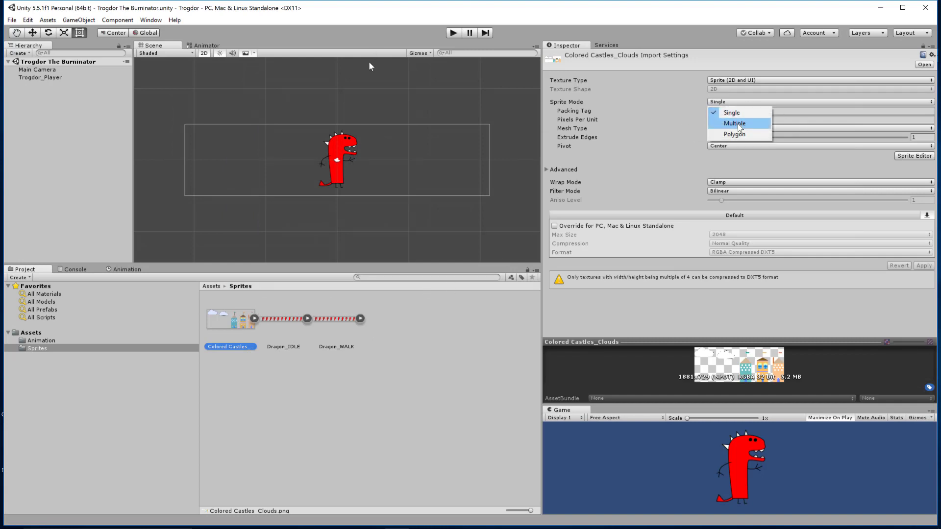
pyautogui.click(737, 124)
pyautogui.click(915, 147)
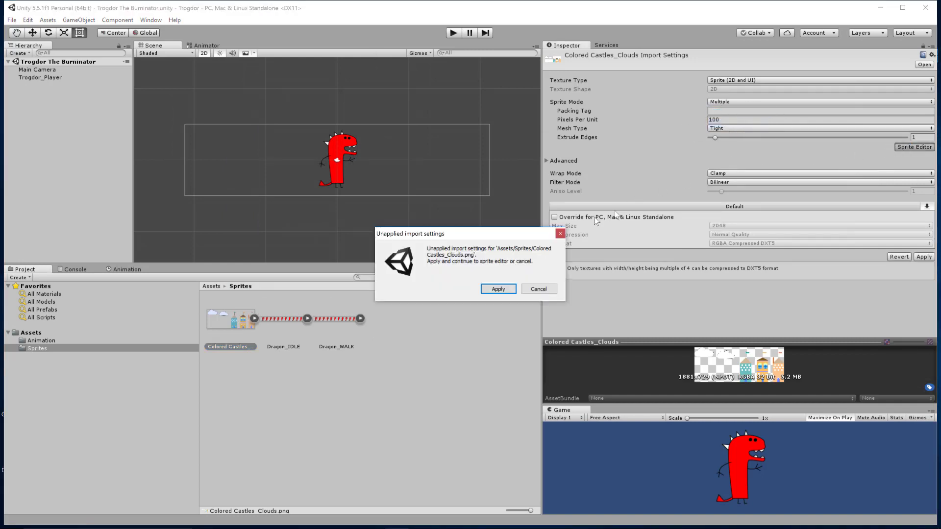
pyautogui.click(504, 289)
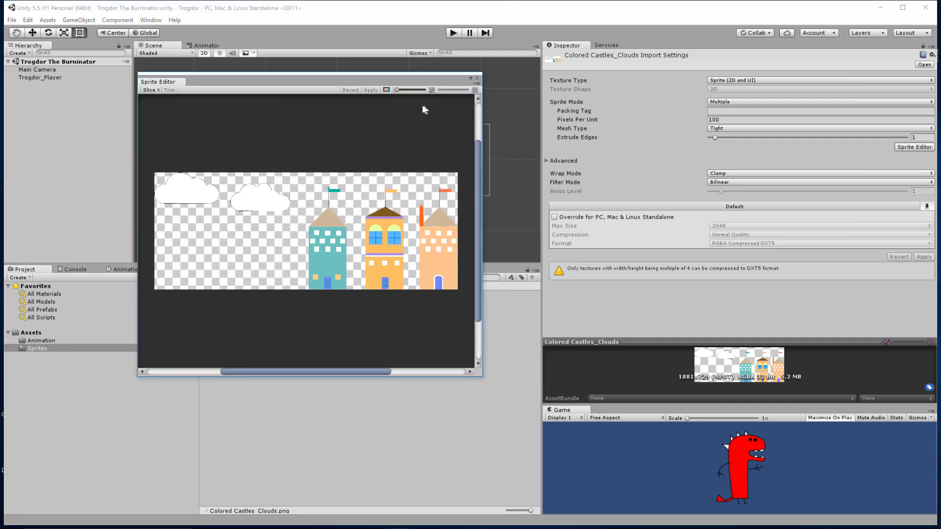
# Slice the Colored Castles_Clouds sheet automatically with a Center pivot, apply the slicing, close the editor and expand the resulting sprites.
pyautogui.click(150, 90)
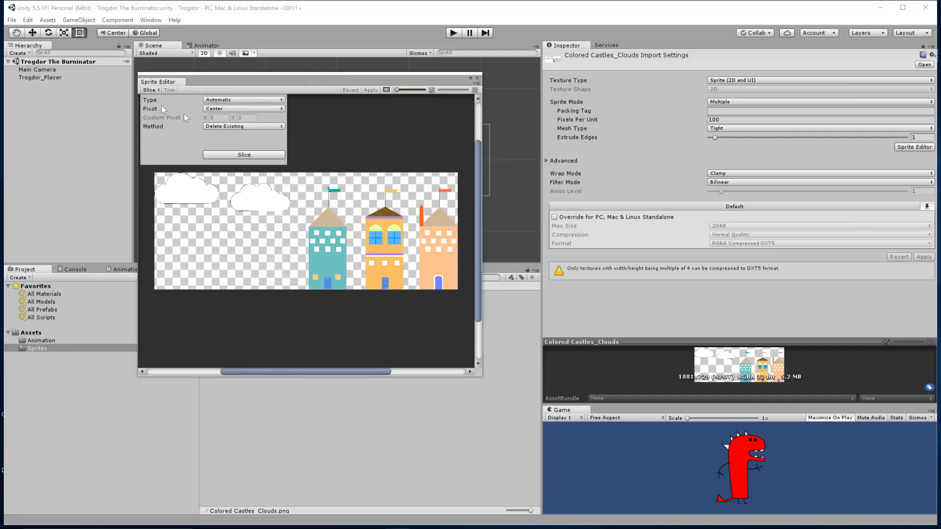
pyautogui.click(234, 154)
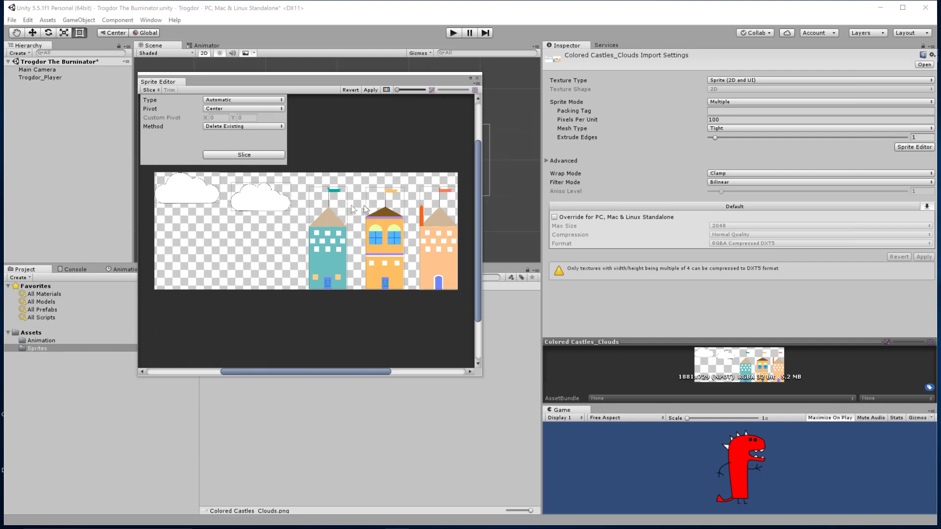
pyautogui.click(399, 98)
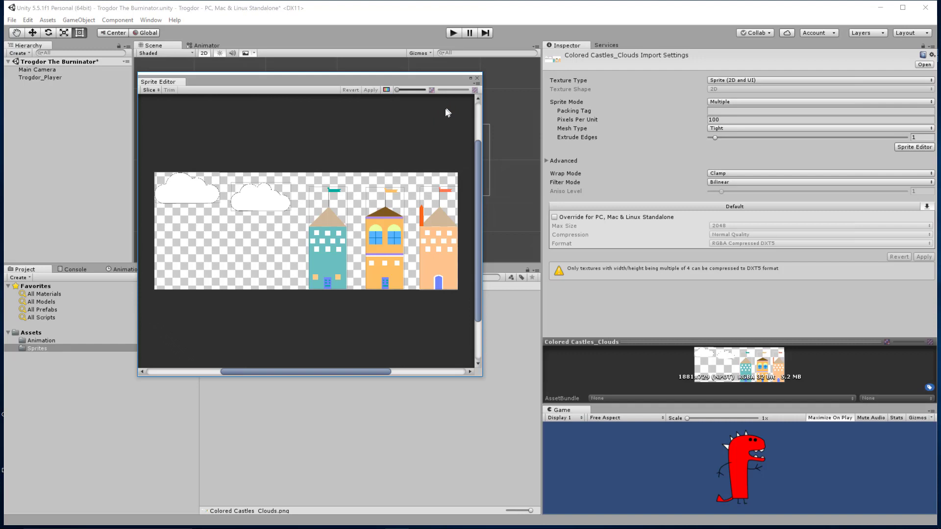
pyautogui.click(478, 78)
pyautogui.click(254, 319)
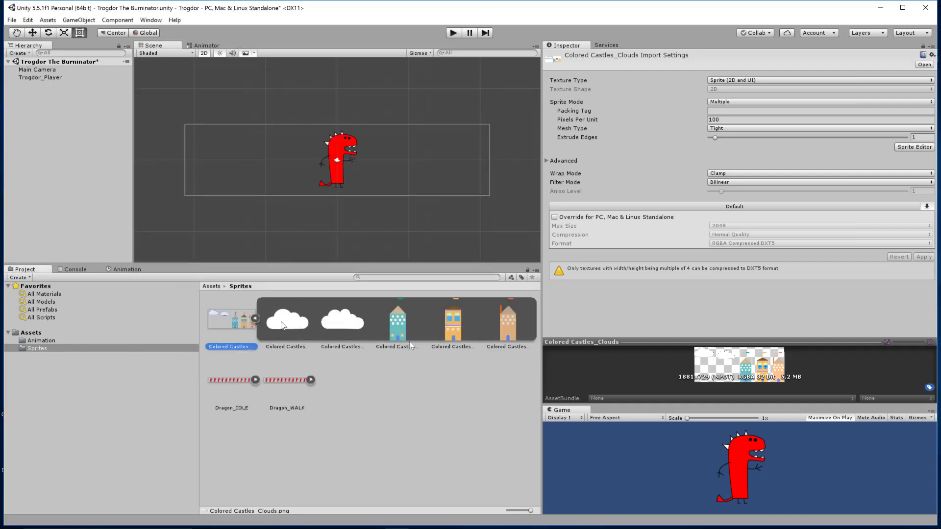
# Place the two cloud sprites above the dragon on either side, scaled to about 3.3 and 3.0.
pyautogui.moveTo(289, 322); pyautogui.dragTo(314, 81)
pyautogui.moveTo(351, 321); pyautogui.dragTo(456, 105)
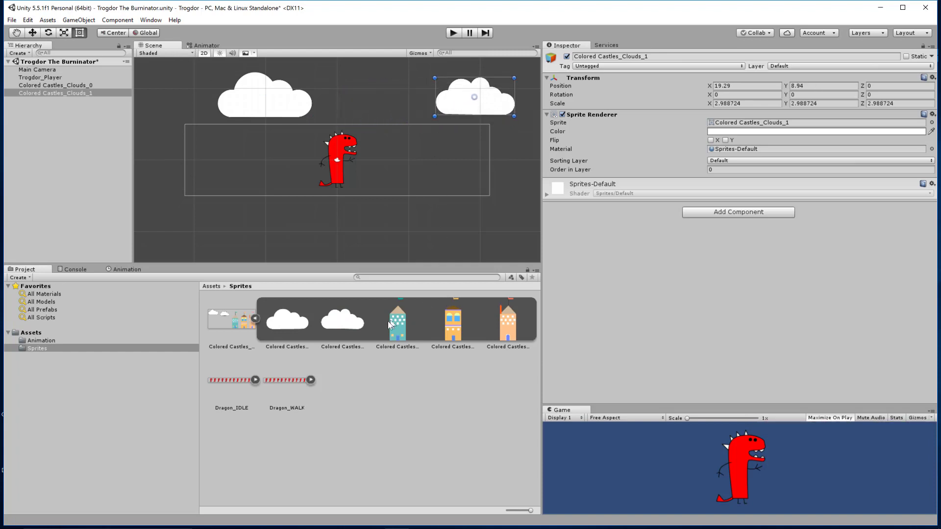
# Place the teal castle right of the dragon, scaled to about 3.06, and an enlarged yellow castle to the dragon's left.
pyautogui.moveTo(398, 325); pyautogui.dragTo(444, 69)
pyautogui.moveTo(432, 118); pyautogui.dragTo(431, 131)
pyautogui.click(460, 332)
pyautogui.moveTo(451, 322); pyautogui.dragTo(291, 78)
pyautogui.moveTo(270, 126); pyautogui.dragTo(252, 138)
pyautogui.keyDown('shift'); pyautogui.moveTo(275, 93); pyautogui.dragTo(297, 81); pyautogui.keyUp('shift')
# Place the orange castle left of the yellow one at about X -21.7, Y 2.2, scaled to about 3.33.
pyautogui.click(493, 318)
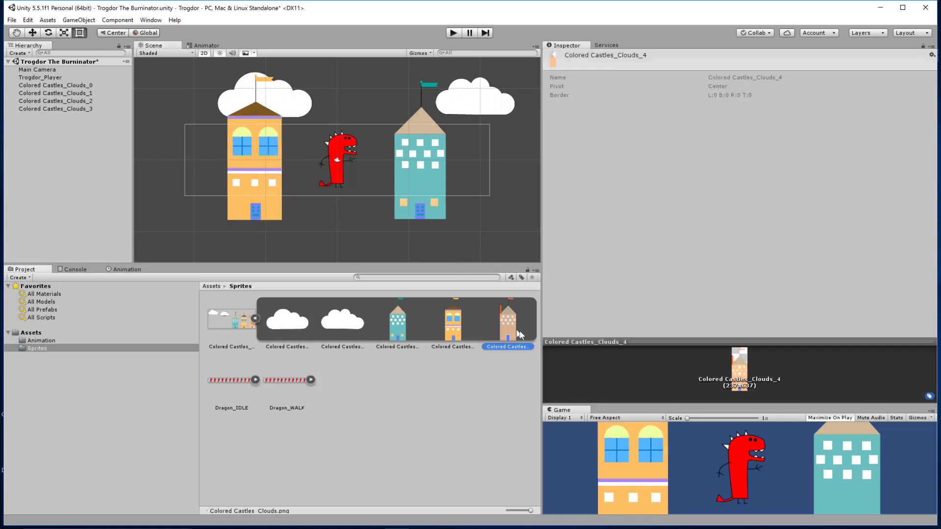
pyautogui.moveTo(507, 334); pyautogui.dragTo(267, 89)
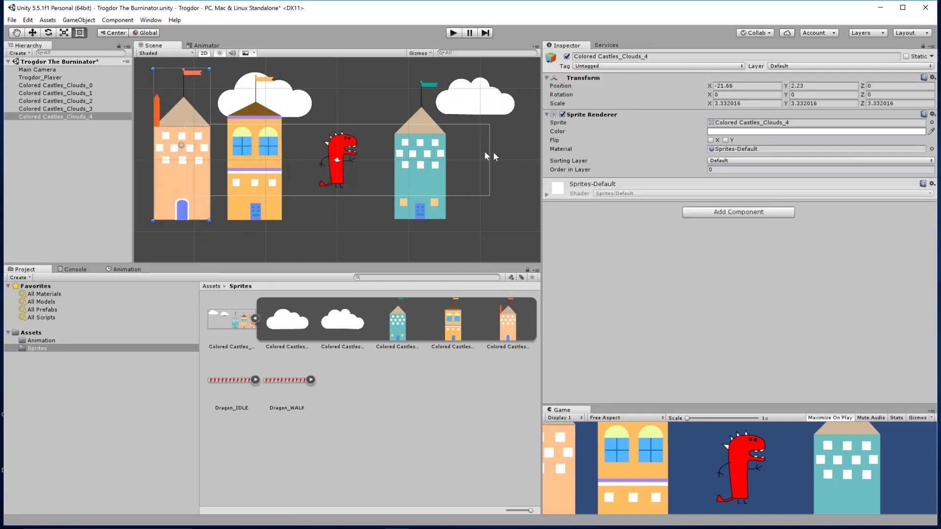
pyautogui.moveTo(384, 127); pyautogui.dragTo(387, 155)
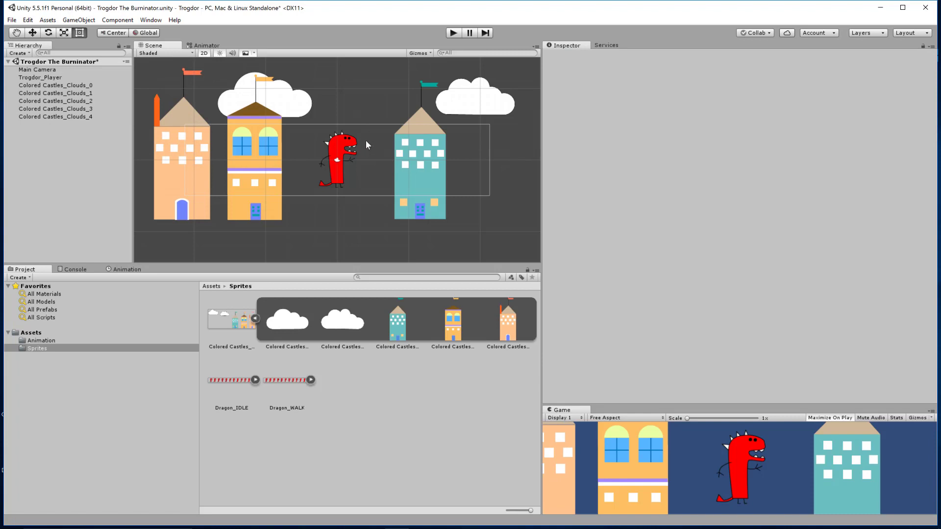
# Move the cloud behind the yellow castle up and left to about X -23.9, Y 17.3.
pyautogui.moveTo(335, 105); pyautogui.dragTo(394, 173, button='middle')
pyautogui.click(364, 178)
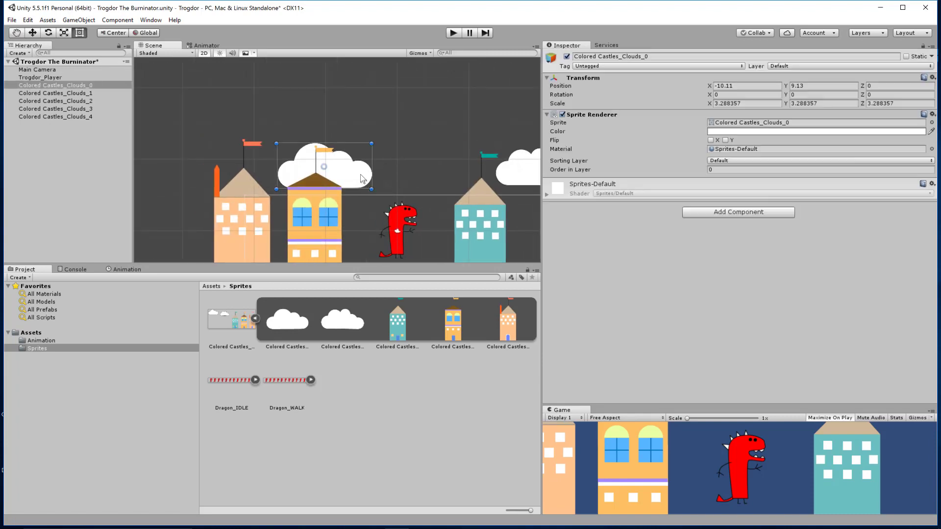
pyautogui.moveTo(363, 178); pyautogui.dragTo(264, 120)
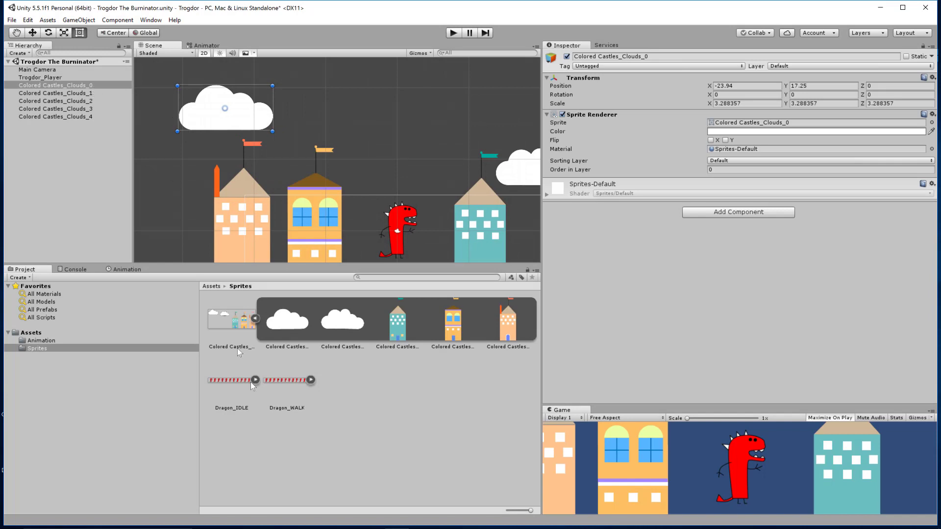
# Add another copy of the first cloud above the dragon at about X 5.6, Y 20.3, scaled to about 4.1.
pyautogui.moveTo(289, 324); pyautogui.dragTo(320, 167)
pyautogui.moveTo(378, 163); pyautogui.dragTo(431, 106)
pyautogui.scroll(-1, 444, 165)
pyautogui.scroll(-2, 445, 168)
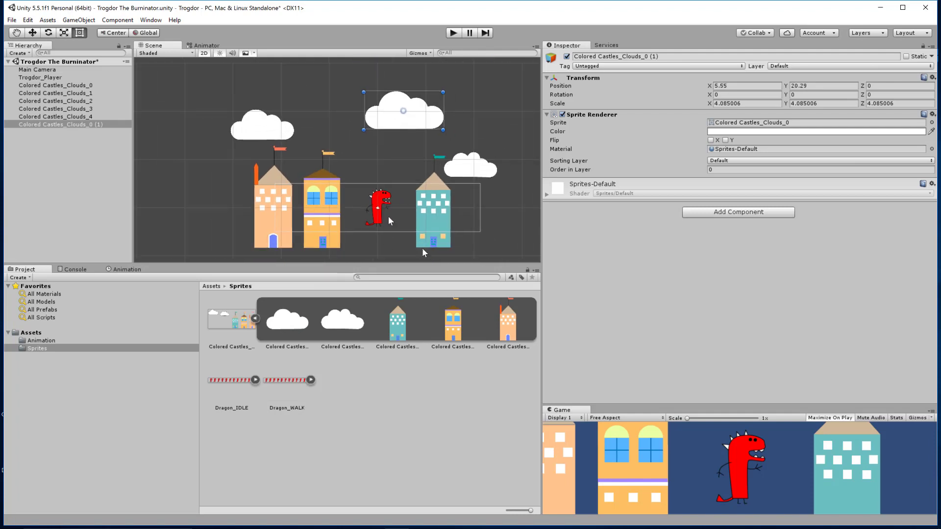
pyautogui.moveTo(436, 210); pyautogui.dragTo(445, 210)
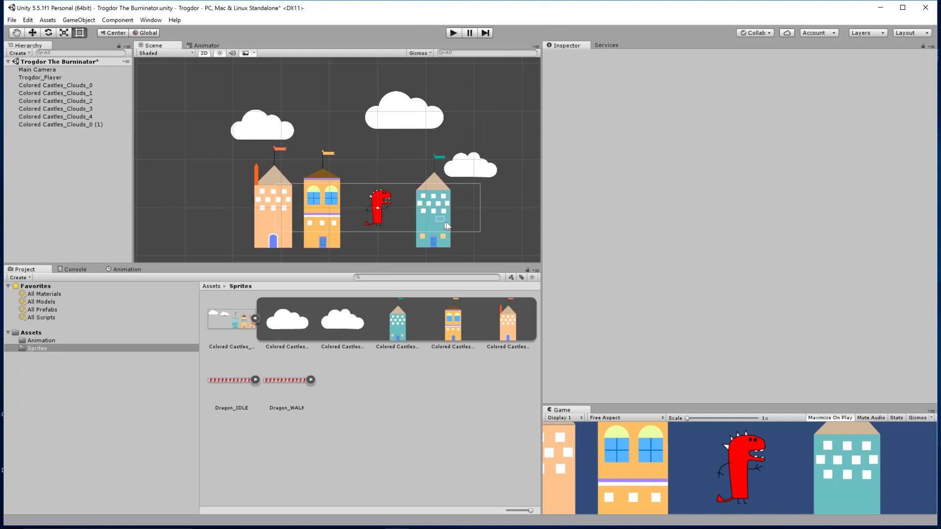
pyautogui.moveTo(445, 222); pyautogui.dragTo(447, 222)
pyautogui.click(321, 223)
pyautogui.click(289, 224)
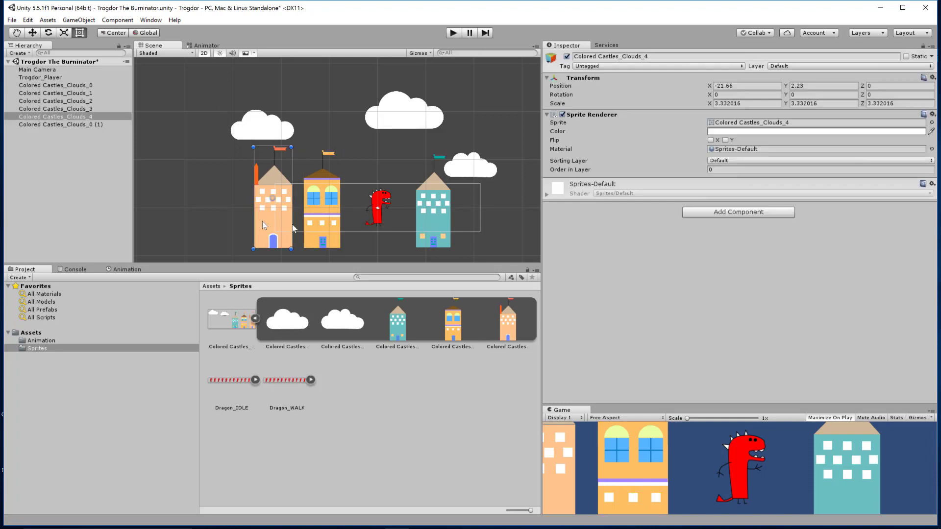
# Move the teal castle right to about X 28.7, and move the nearby cloud into the gap beside the dragon and enlarge it.
pyautogui.click(434, 227)
pyautogui.moveTo(435, 227); pyautogui.dragTo(516, 225)
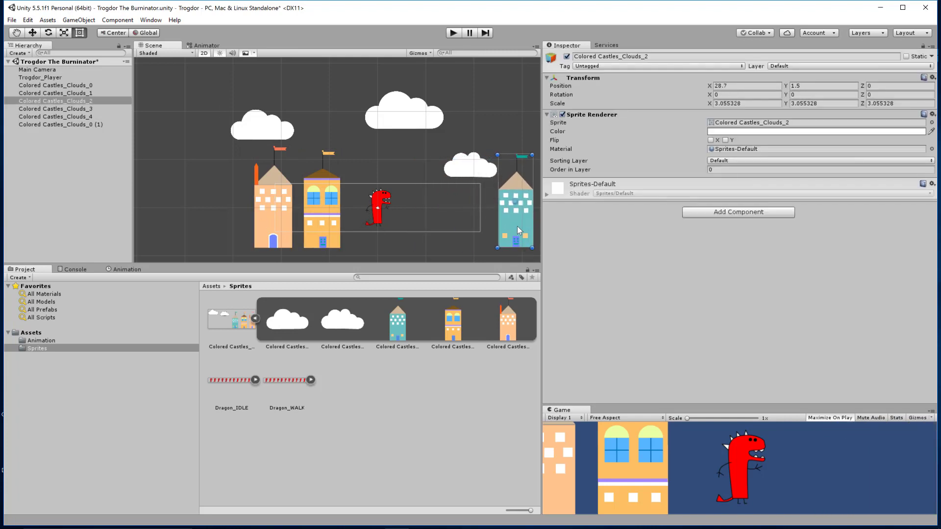
pyautogui.click(467, 170)
pyautogui.moveTo(487, 175); pyautogui.dragTo(466, 213)
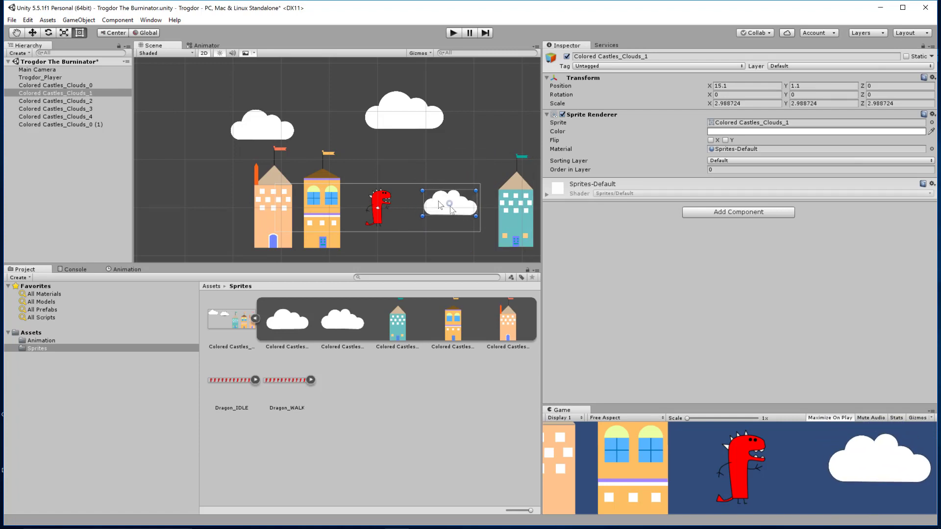
pyautogui.moveTo(423, 191); pyautogui.dragTo(396, 114)
# Move the dragon above the lower cloud to about X 13.6, Y 19.9, and shift the large upper cloud to about X 0.2, Y 21.6.
pyautogui.click(390, 194)
pyautogui.click(412, 115)
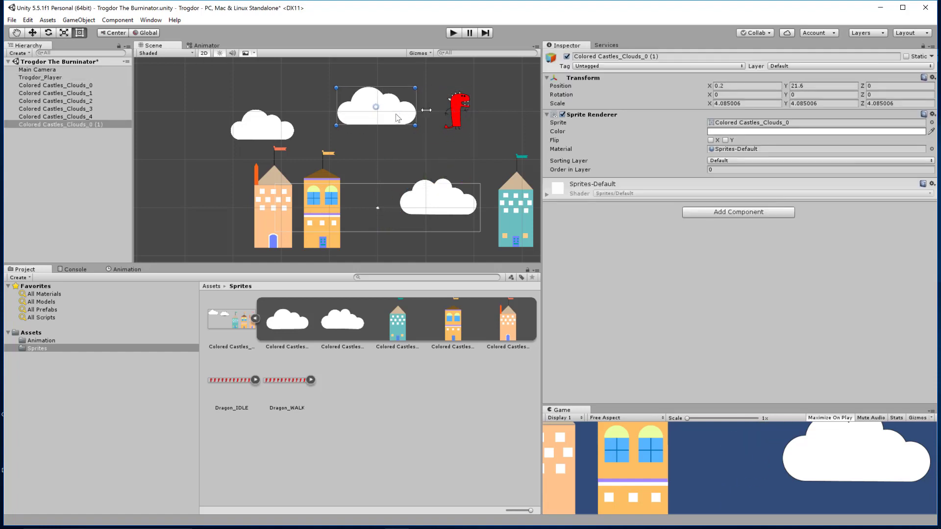
pyautogui.moveTo(455, 106); pyautogui.dragTo(443, 109)
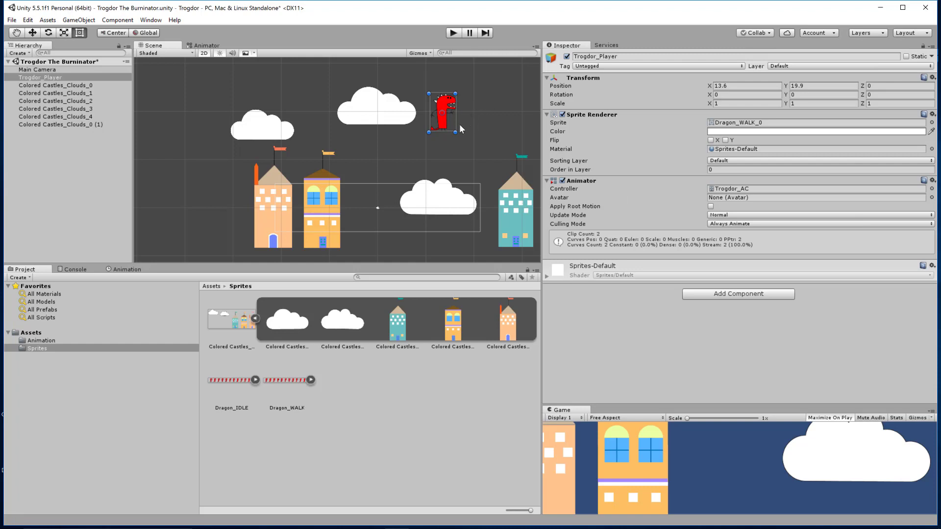
# Collapse the castle sprite sheet's slices and add a Rigidbody 2D component to the dragon player.
pyautogui.click(255, 319)
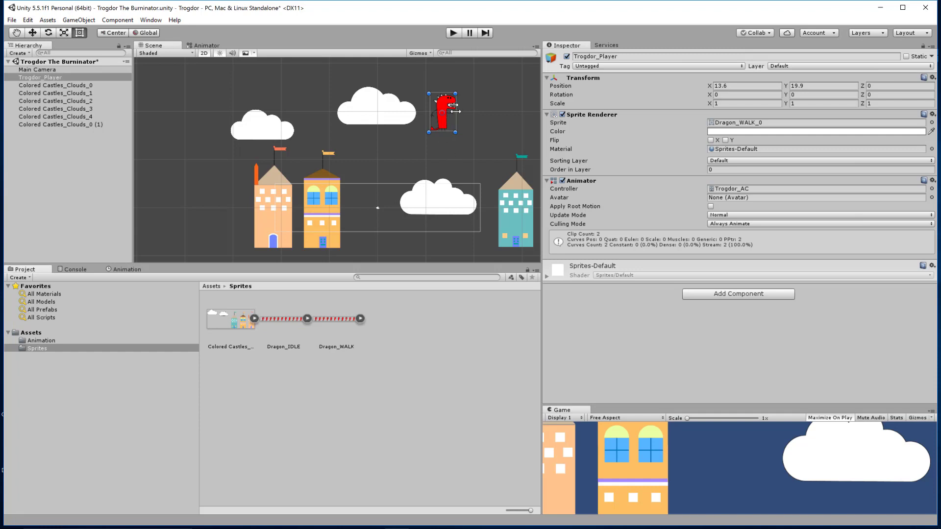
pyautogui.click(742, 294)
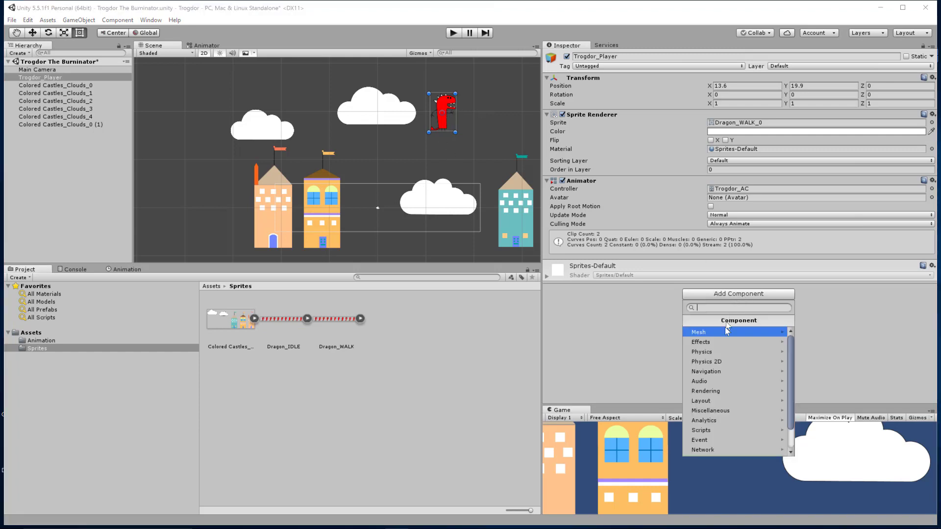
pyautogui.click(719, 362)
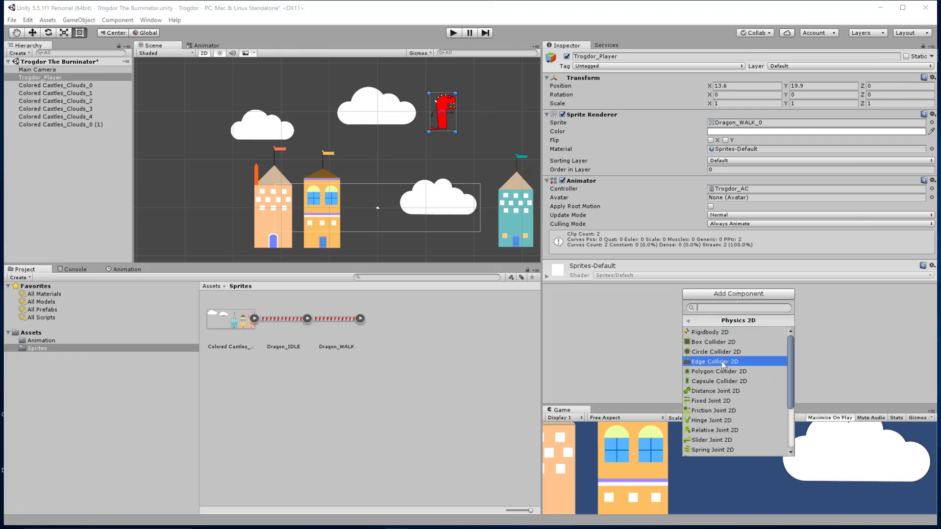
pyautogui.click(724, 333)
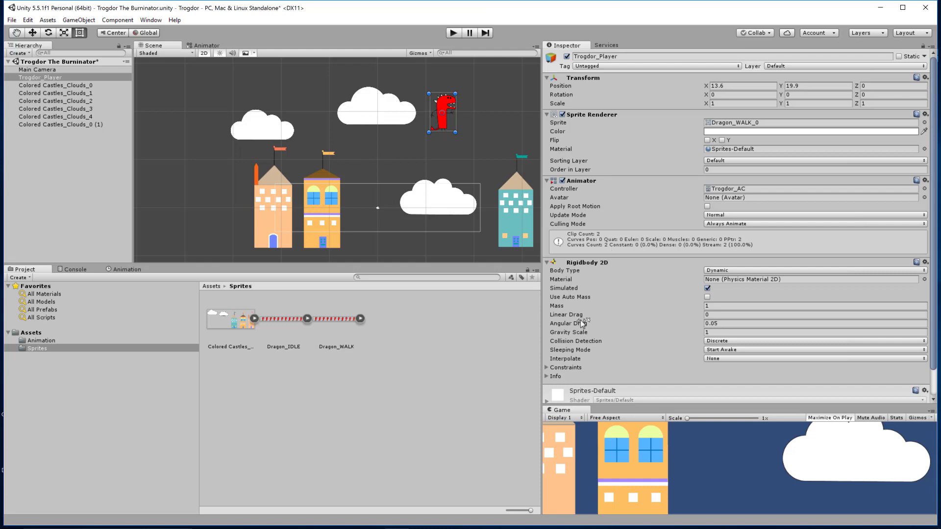
pyautogui.scroll(-2, 638, 321)
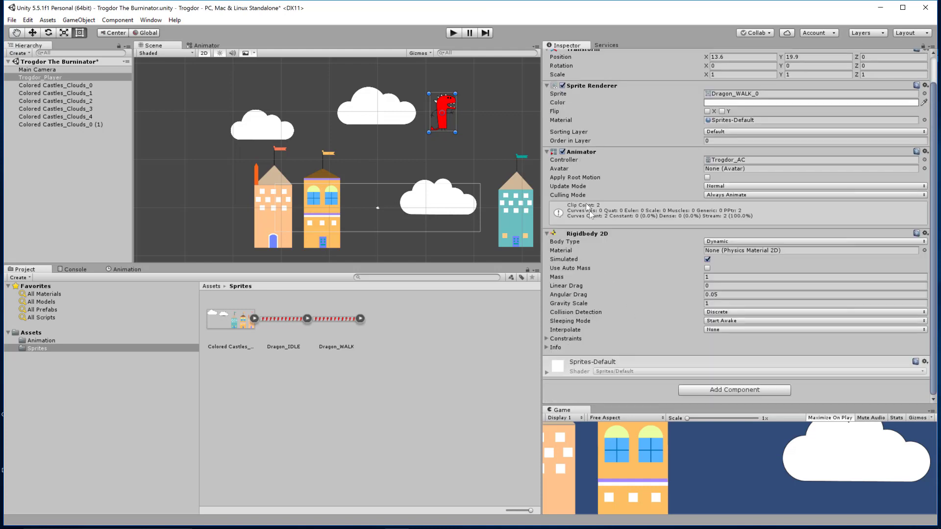
pyautogui.scroll(3, 454, 156)
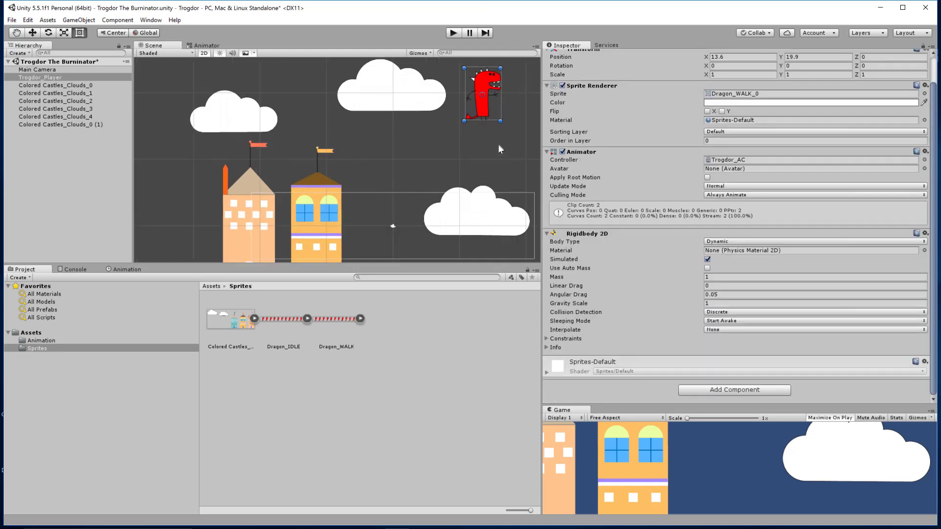
# Add a Box Collider 2D component to the lower cloud beneath the dragon.
pyautogui.moveTo(498, 138); pyautogui.dragTo(440, 102, button='middle')
pyautogui.click(403, 204)
pyautogui.moveTo(457, 135); pyautogui.dragTo(454, 159, button='middle')
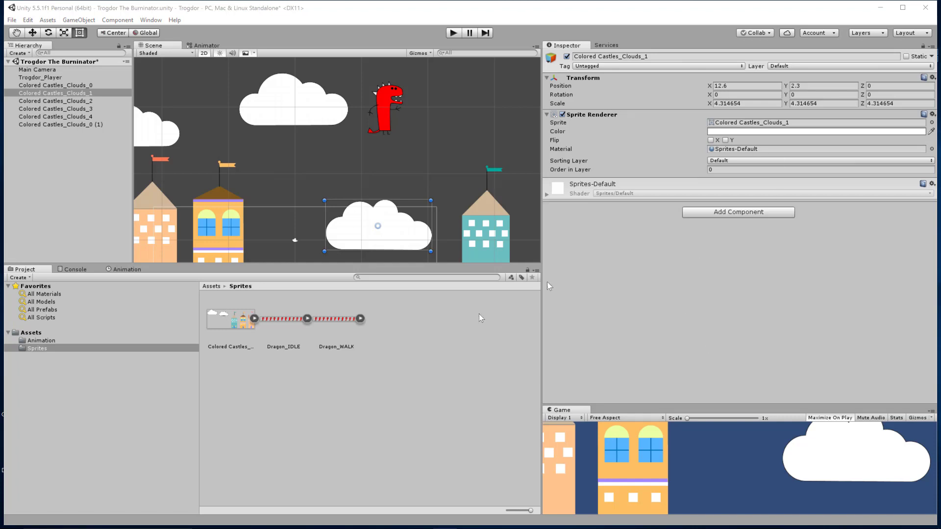
pyautogui.click(763, 216)
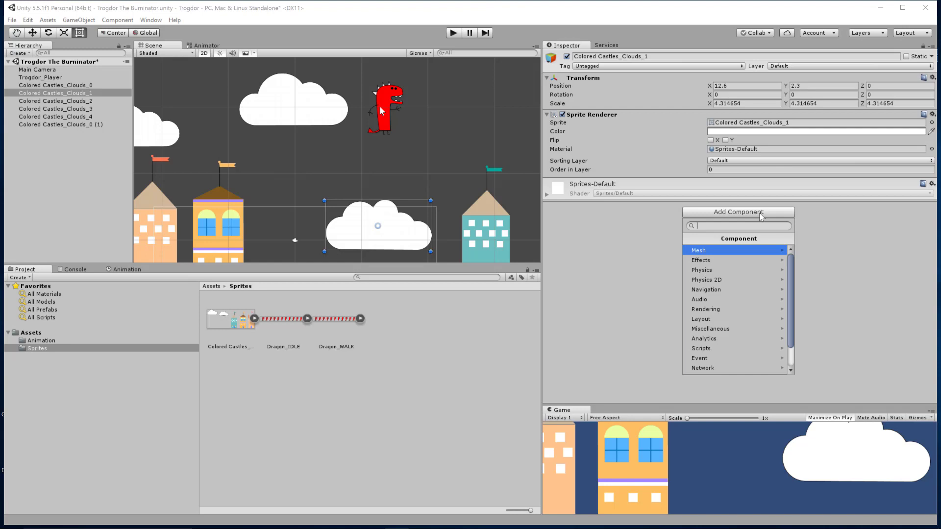
pyautogui.click(726, 281)
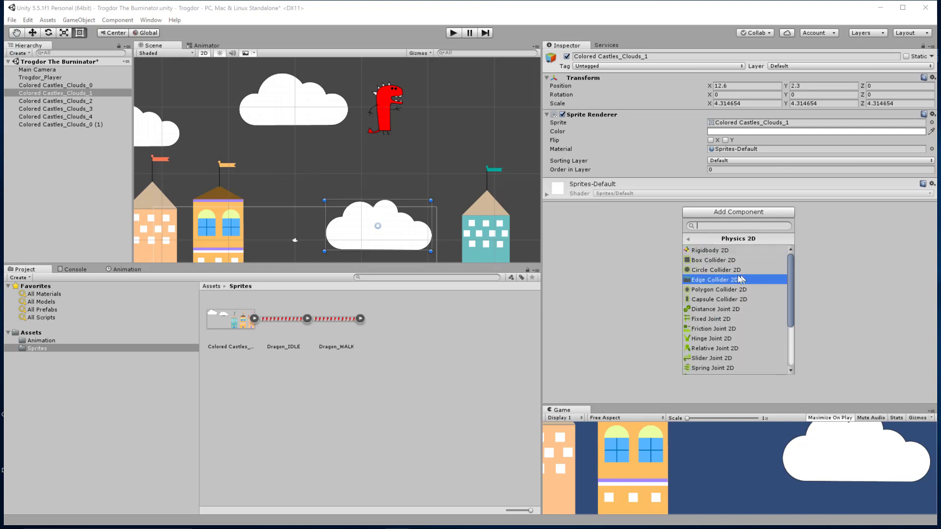
pyautogui.click(723, 261)
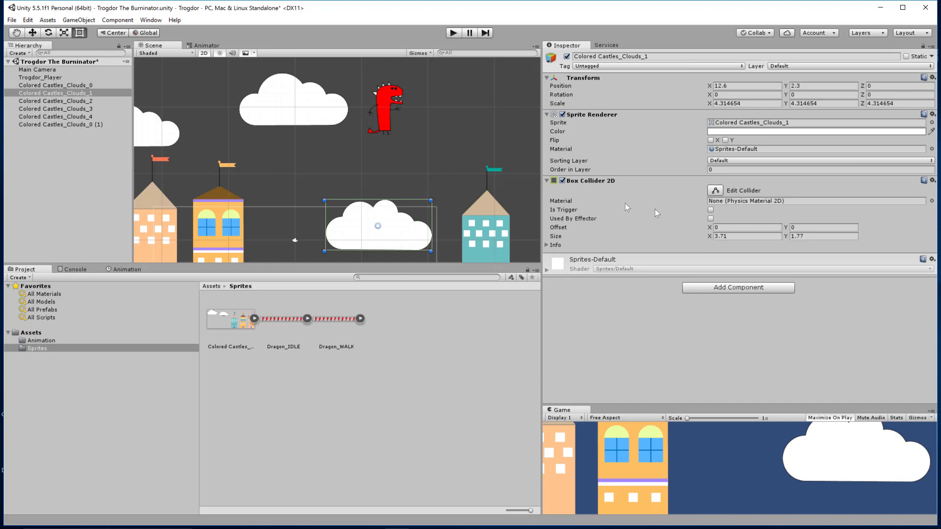
# Shrink the lower cloud's box collider to about 3.37 by 0.65, with its Y offset at about -0.40.
pyautogui.click(716, 192)
pyautogui.moveTo(382, 202); pyautogui.dragTo(427, 240)
pyautogui.moveTo(326, 241); pyautogui.dragTo(380, 245)
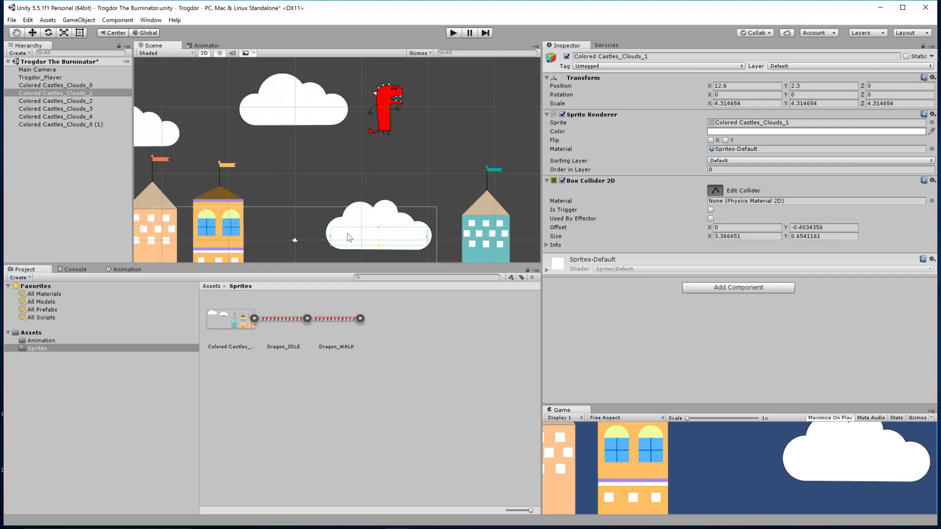
# Add a Polygon Collider 2D to the dragon player and play-test the scene.
pyautogui.click(386, 117)
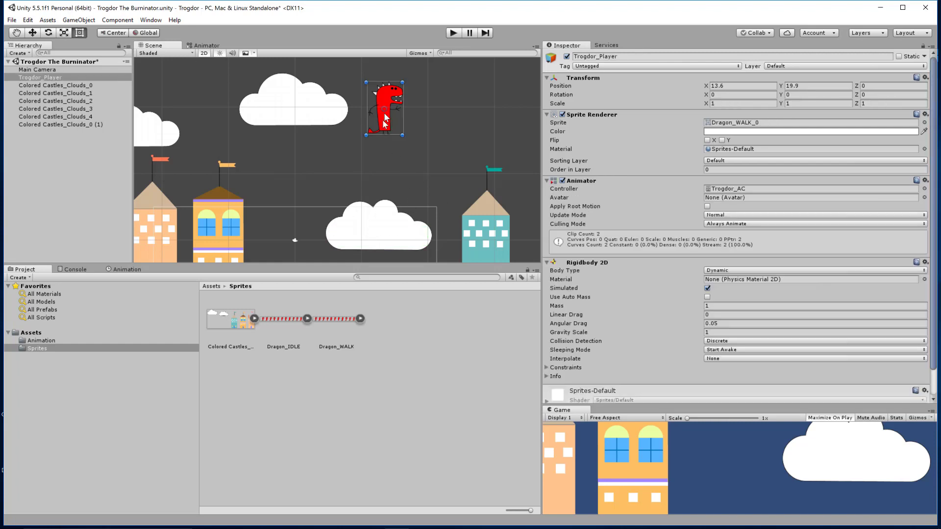
pyautogui.scroll(-2, 631, 316)
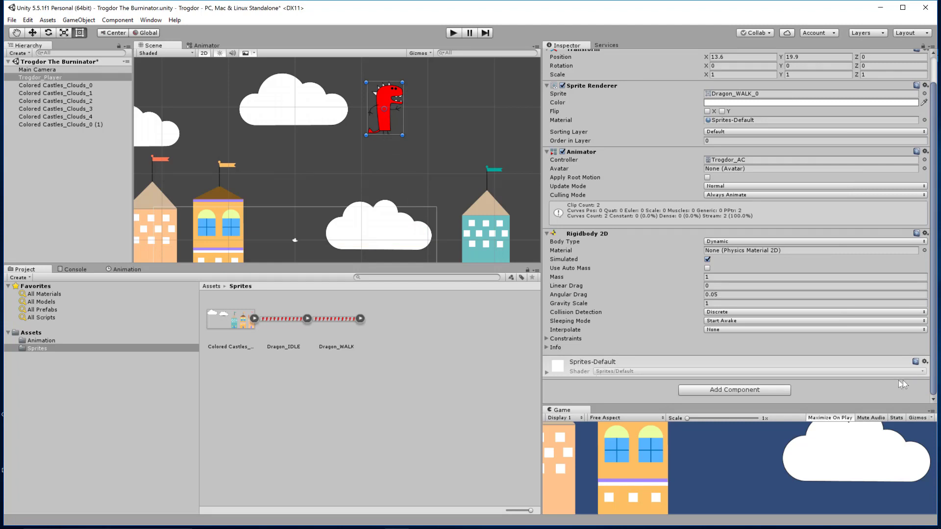
pyautogui.click(730, 390)
pyautogui.click(736, 292)
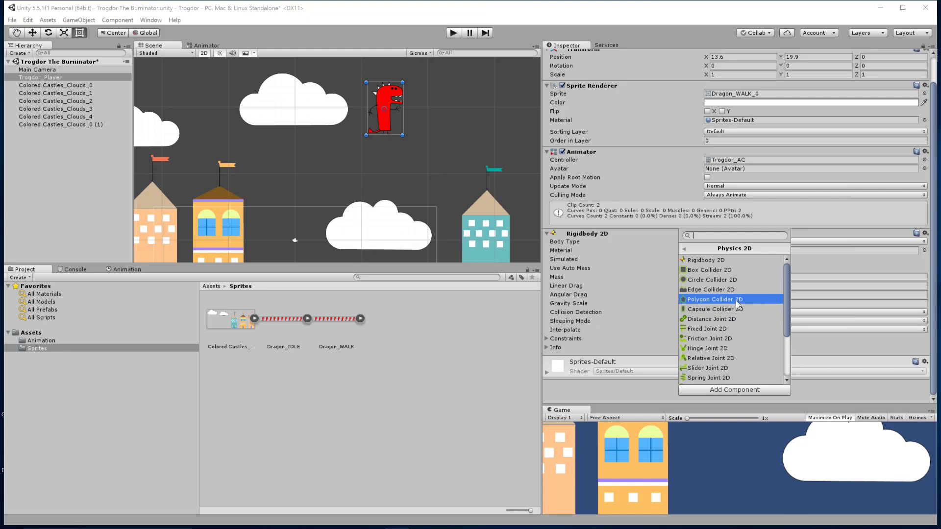
pyautogui.click(739, 301)
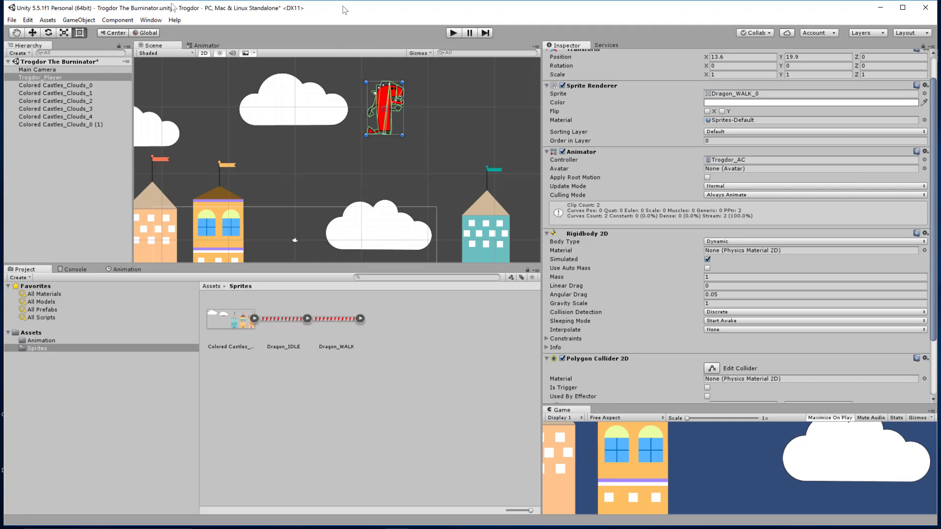
pyautogui.click(453, 33)
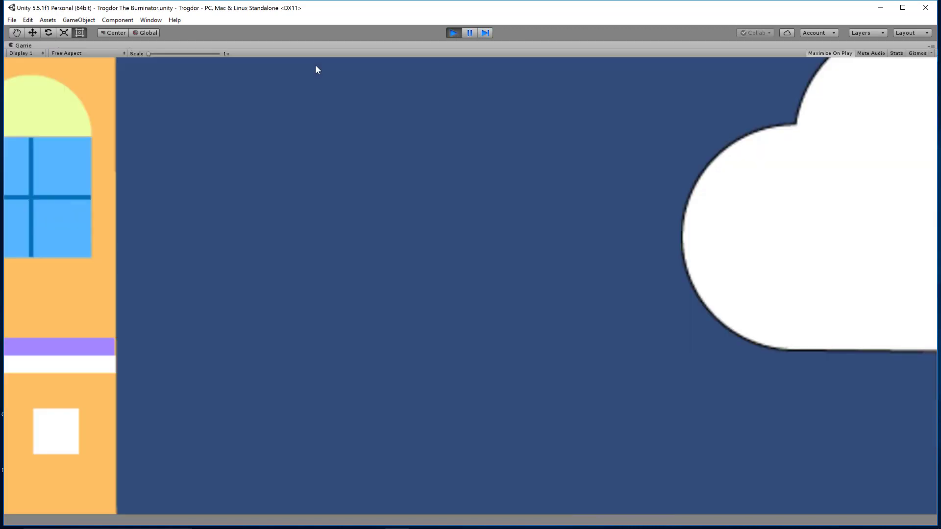
pyautogui.click(451, 33)
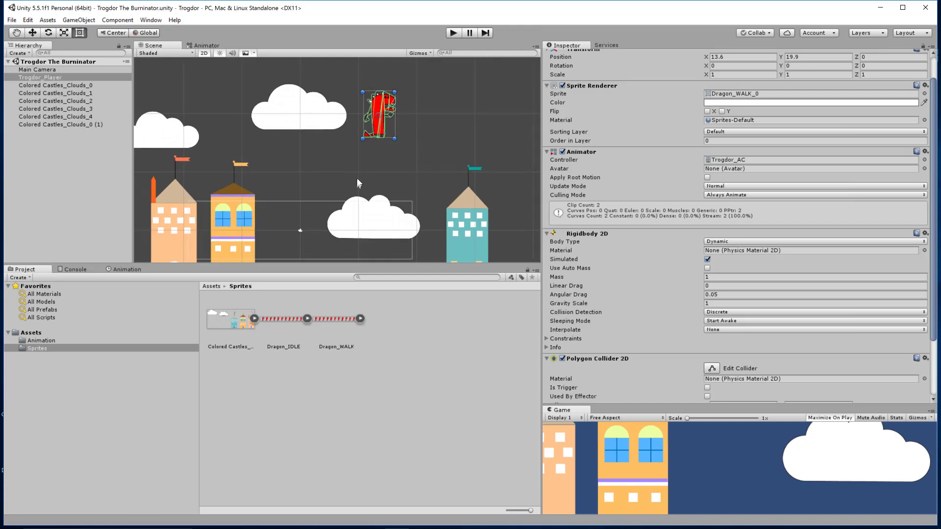
# Move the Main Camera slightly left and up to about X -2.33, Y 0.5.
pyautogui.click(301, 233)
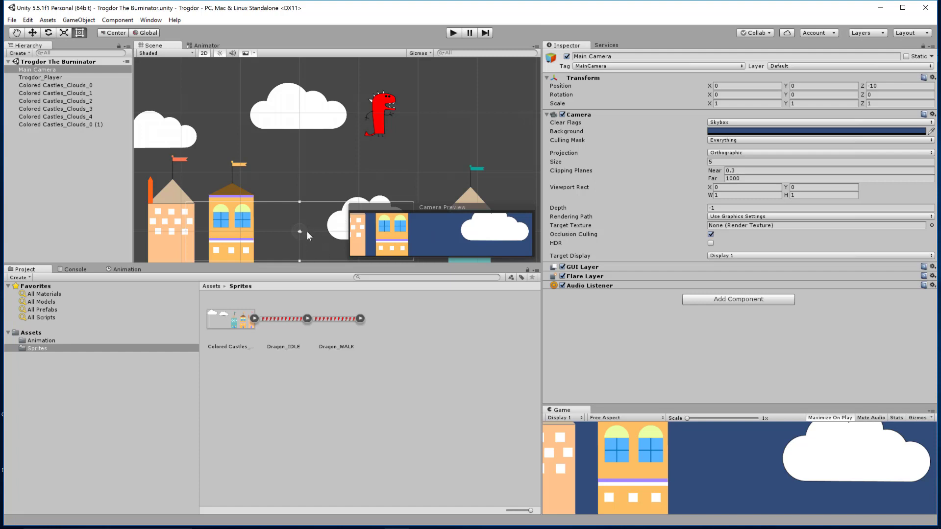
pyautogui.press('w')
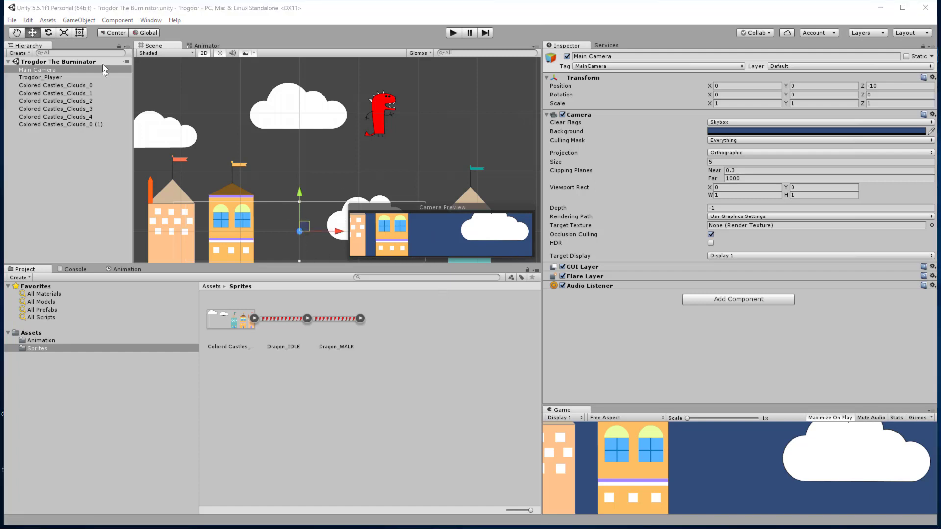
pyautogui.click(16, 33)
pyautogui.moveTo(279, 152); pyautogui.dragTo(278, 124)
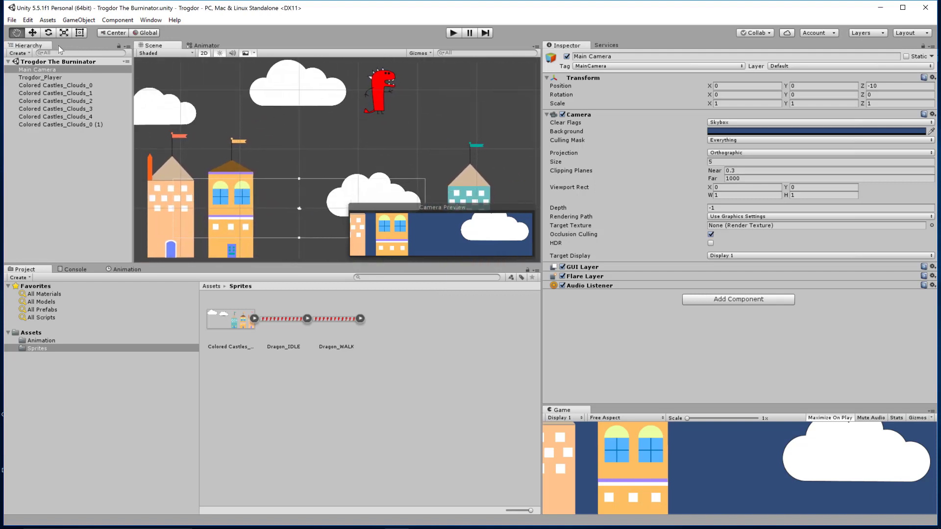
pyautogui.click(33, 32)
pyautogui.moveTo(339, 209)
pyautogui.mouseDown()
pyautogui.moveTo(329, 212)
pyautogui.moveTo(395, 212)
pyautogui.moveTo(306, 208)
pyautogui.moveTo(327, 210)
pyautogui.mouseUp()
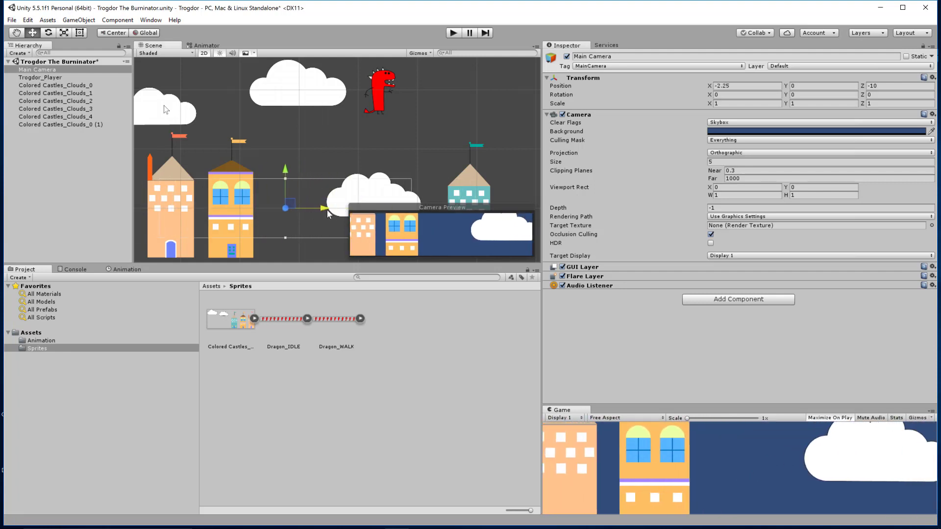
pyautogui.moveTo(287, 170); pyautogui.dragTo(286, 168)
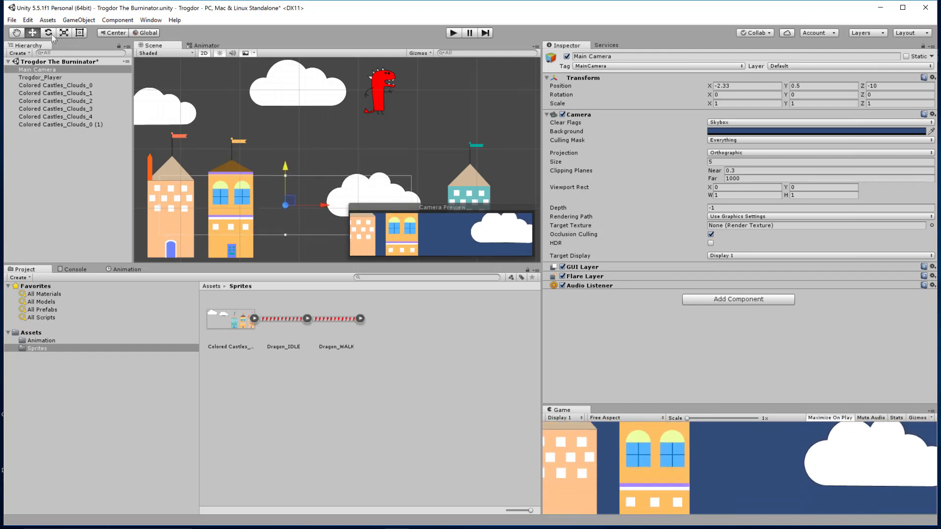
# Scale the Main Camera object uniformly to about 1.29.
pyautogui.click(64, 32)
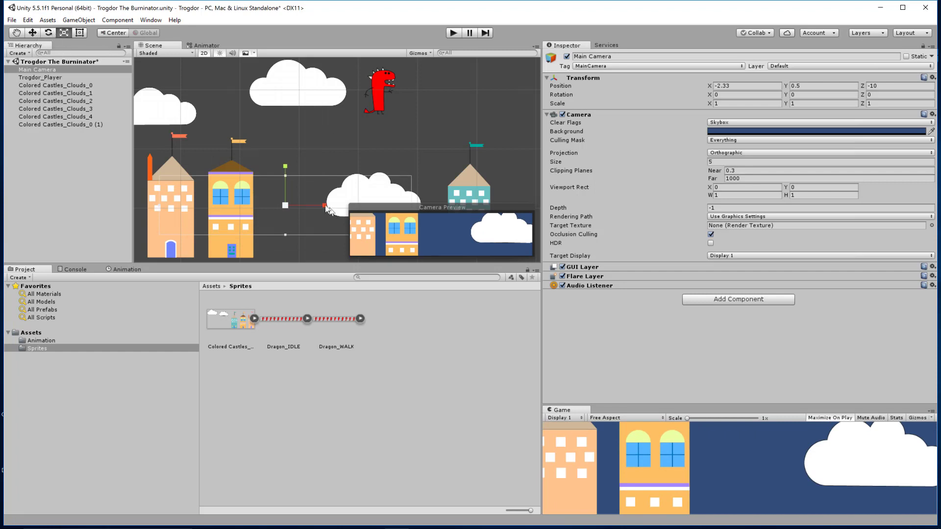
pyautogui.moveTo(285, 205); pyautogui.dragTo(300, 199)
pyautogui.click(316, 178)
pyautogui.press('w')
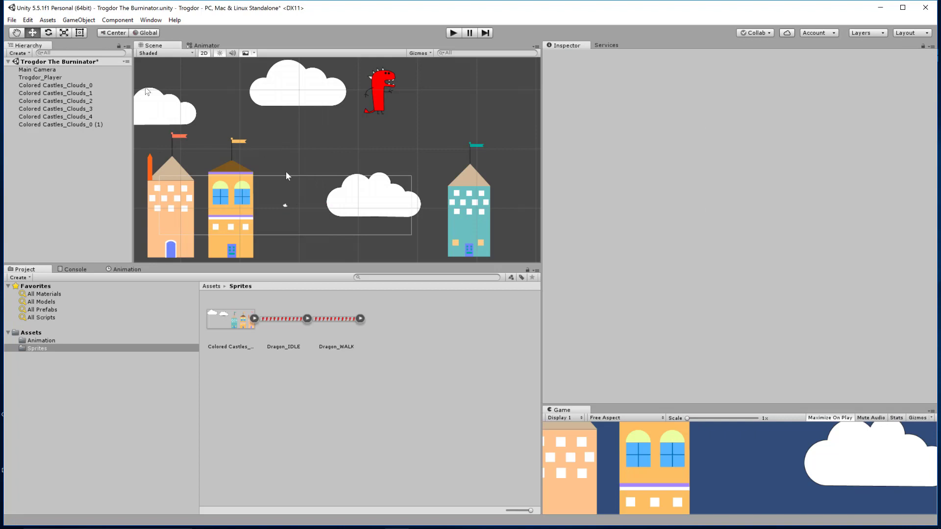
# Enlarge the Main Camera's viewing frame to an orthographic size of about 10.49.
pyautogui.click(287, 204)
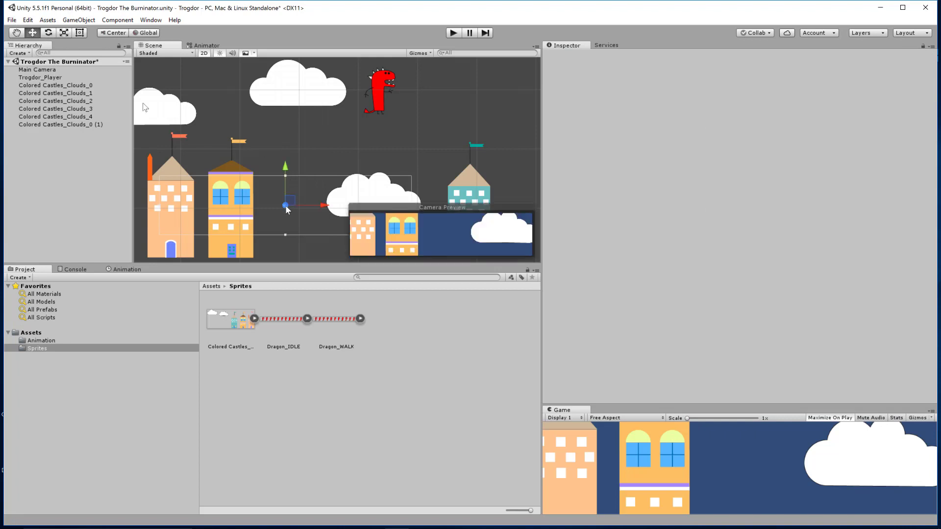
pyautogui.click(77, 34)
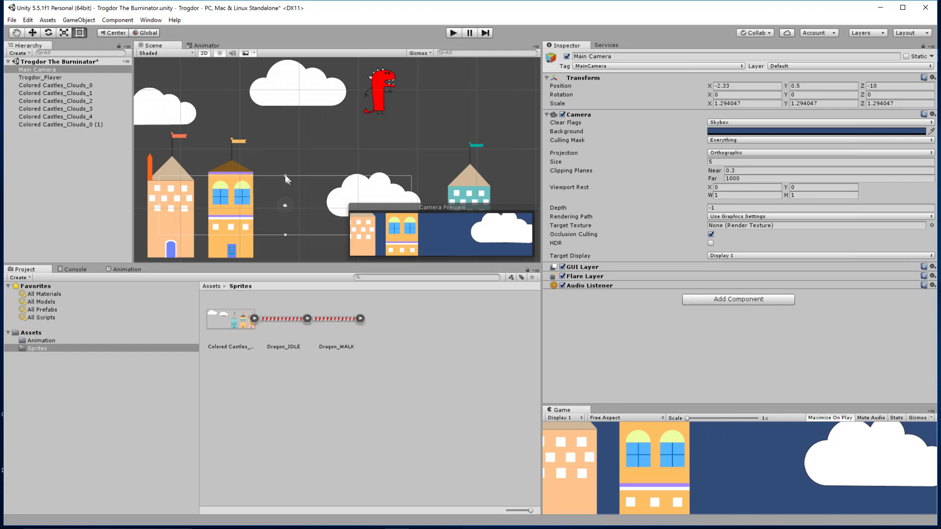
pyautogui.moveTo(286, 176); pyautogui.dragTo(276, 143)
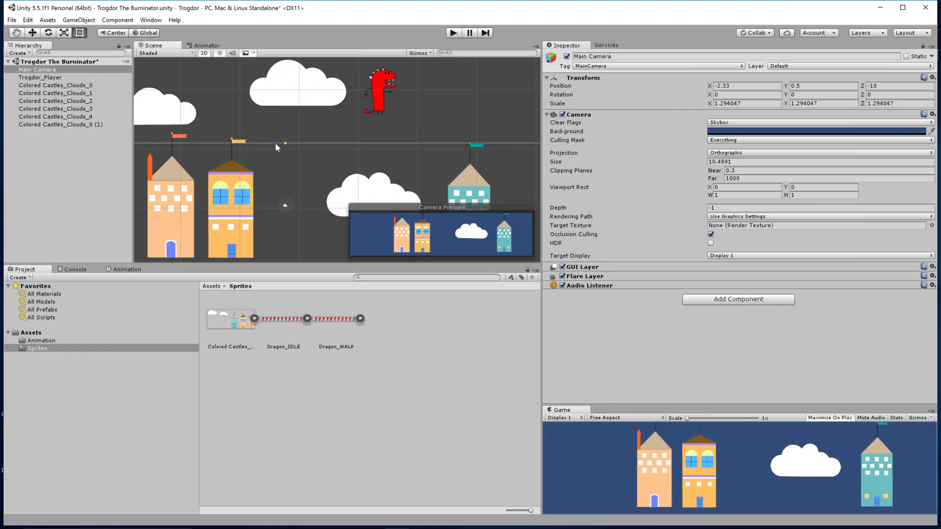
# Move the Main Camera up and right to about X 0.5, Y 5.32.
pyautogui.click(32, 33)
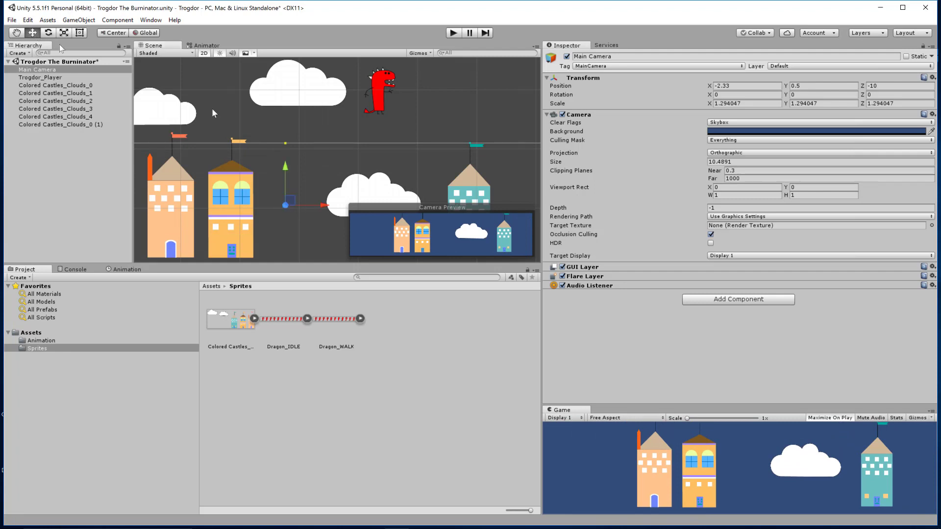
pyautogui.moveTo(288, 169); pyautogui.dragTo(286, 140)
pyautogui.moveTo(326, 181); pyautogui.dragTo(343, 182)
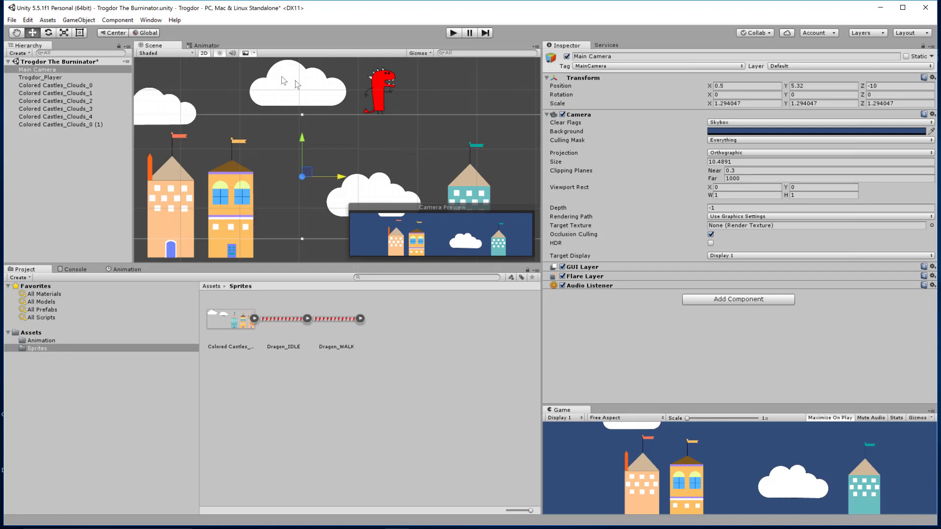
# Save the scene and play-test how the dragon lands on the cloud.
pyautogui.hotkey('ctrl', 's')
pyautogui.click(453, 33)
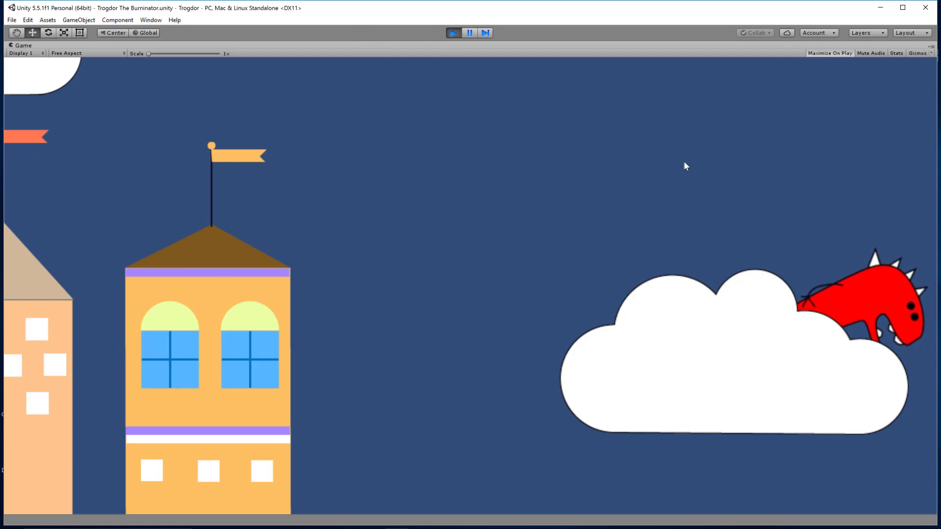
pyautogui.click(453, 33)
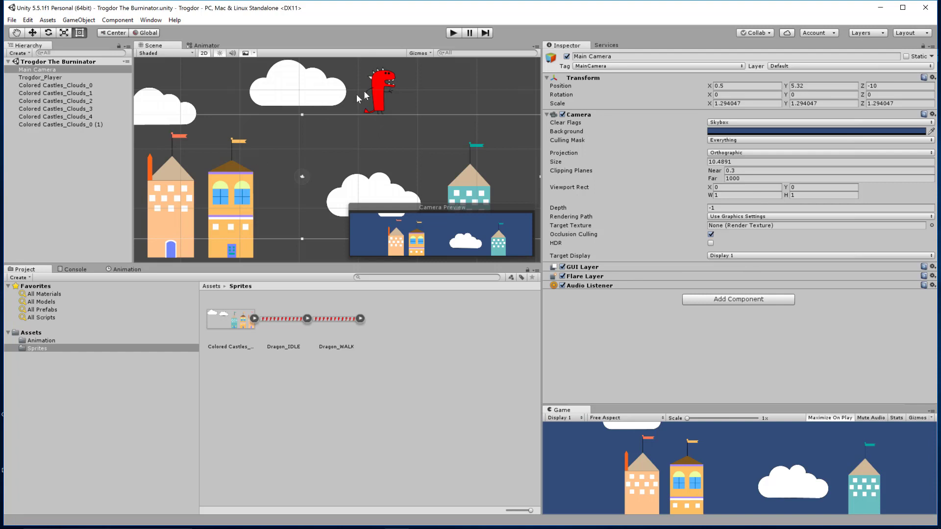
# Check the Points and Info sections of the dragon's Polygon Collider 2D, and remove that component from the dragon.
pyautogui.click(385, 89)
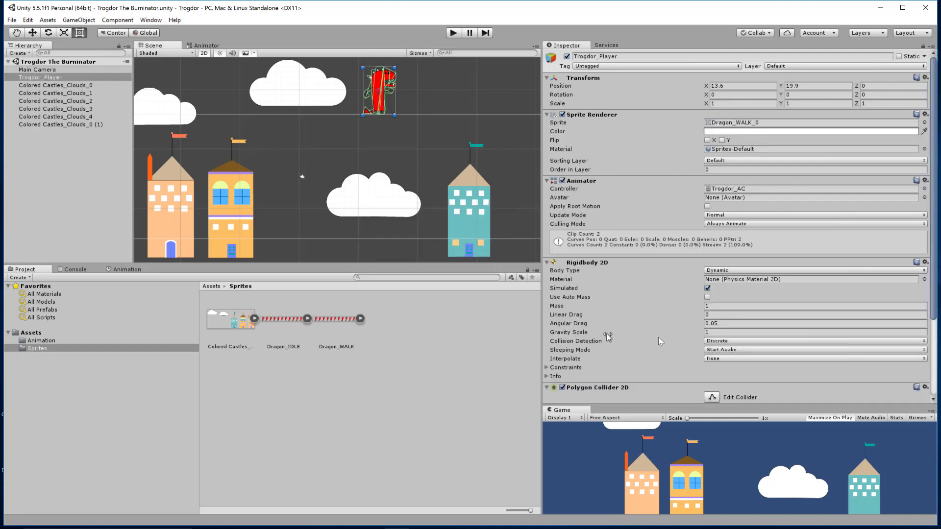
pyautogui.scroll(-3, 663, 337)
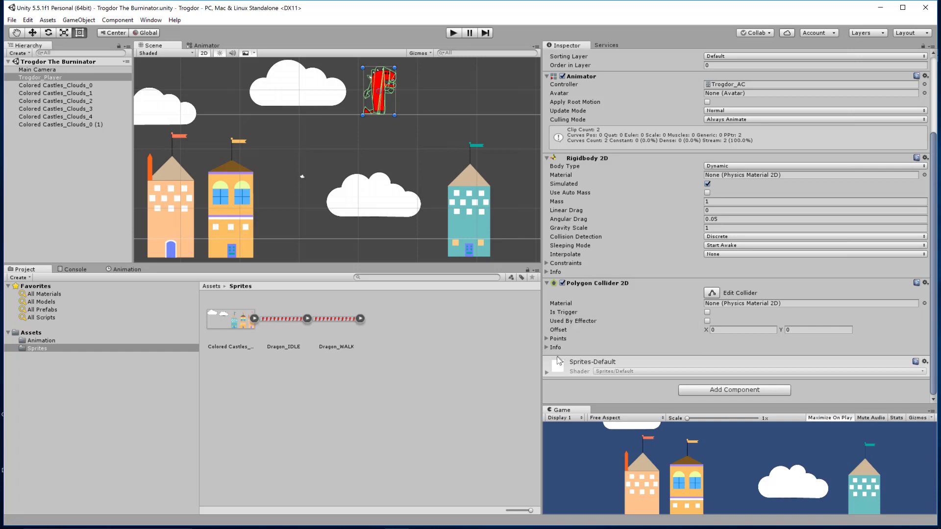
pyautogui.click(547, 339)
pyautogui.click(546, 340)
pyautogui.click(547, 348)
pyautogui.click(547, 347)
pyautogui.rightClick(608, 286)
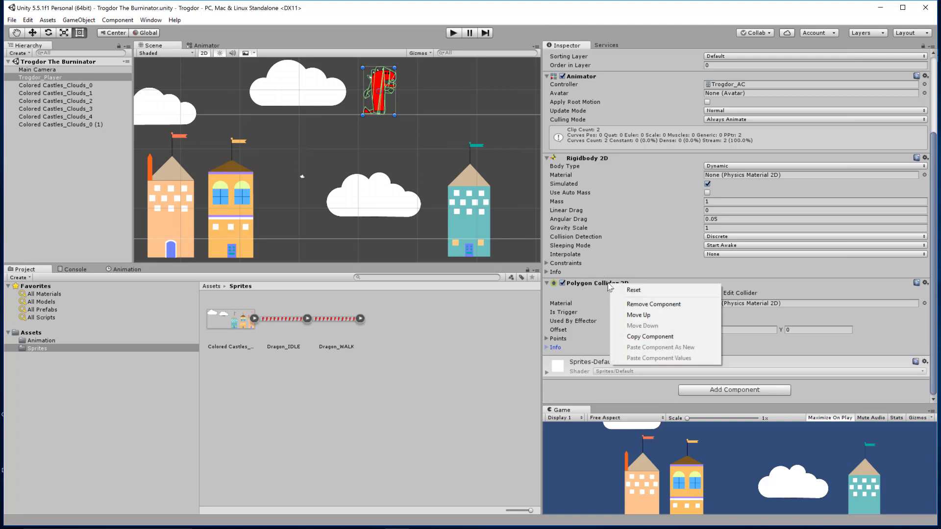
pyautogui.click(650, 305)
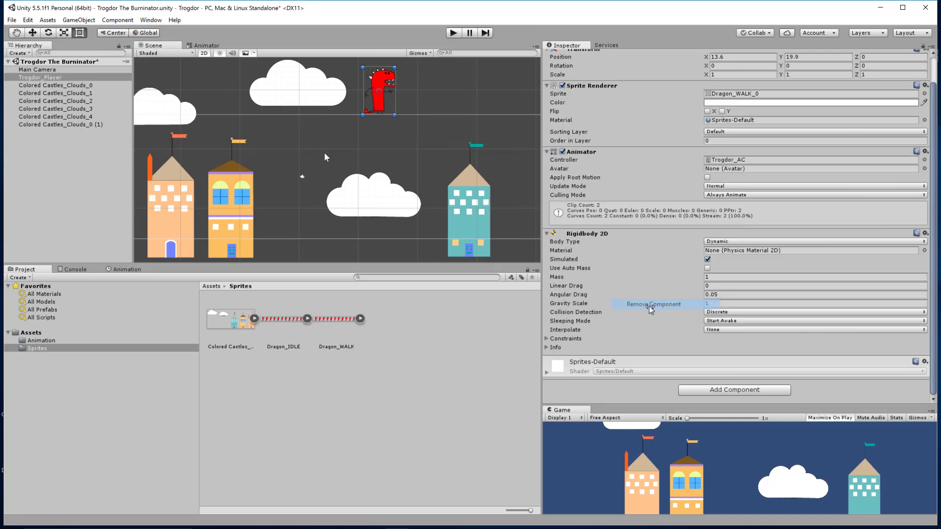
# Add a Box Collider 2D component to the Trogdor_Player dragon.
pyautogui.click(708, 389)
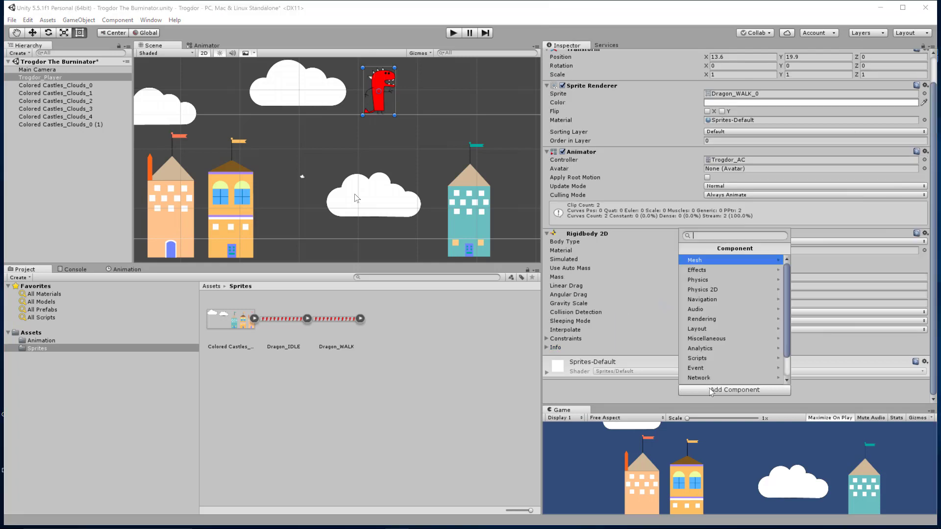
pyautogui.click(739, 291)
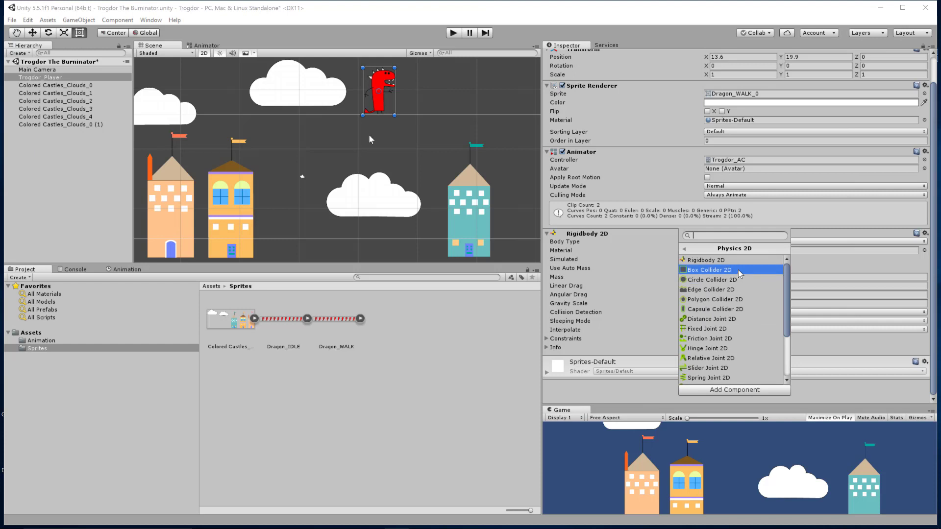
pyautogui.click(738, 269)
# Reshape the dragon's box collider around its body and feet, to about 3.29 by 8.13 with offset about 0.19, -0.06.
pyautogui.scroll(2, 404, 107)
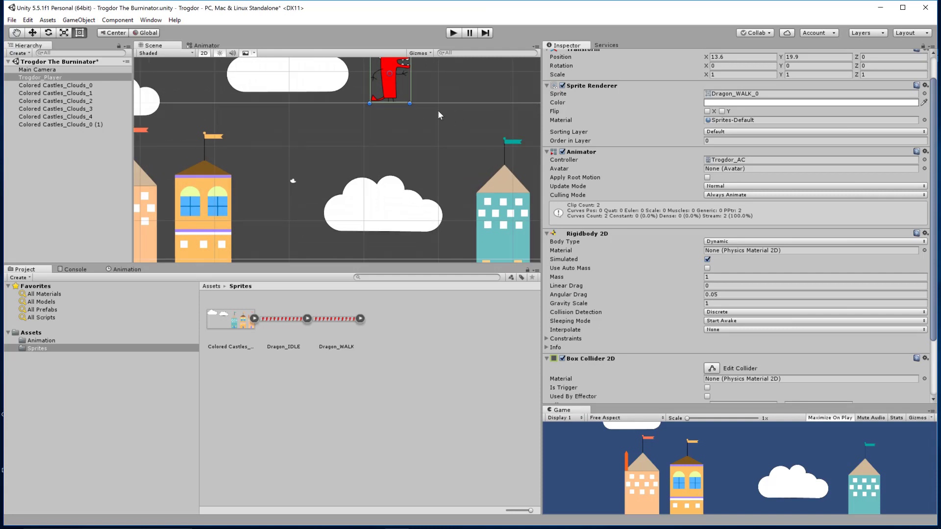
pyautogui.moveTo(441, 91); pyautogui.dragTo(414, 170, button='middle')
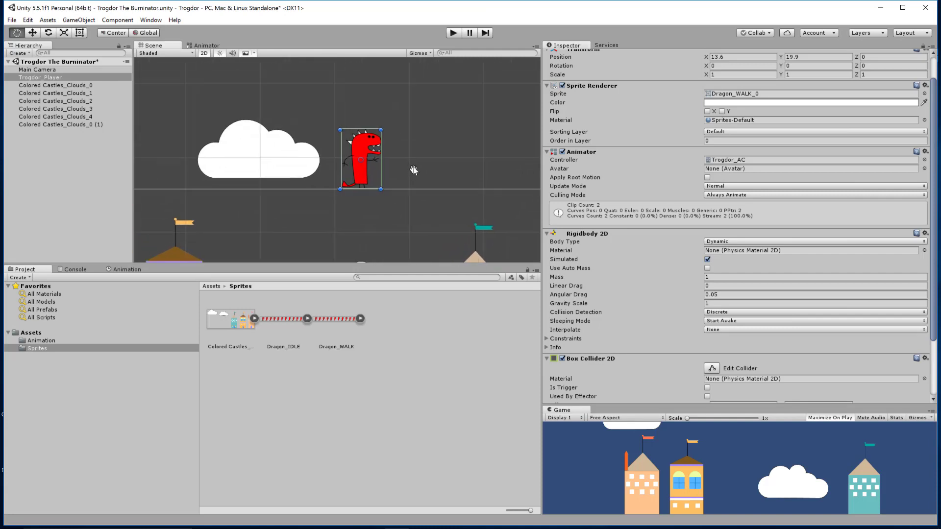
pyautogui.scroll(7, 410, 157)
pyautogui.moveTo(456, 131); pyautogui.dragTo(418, 128, button='middle')
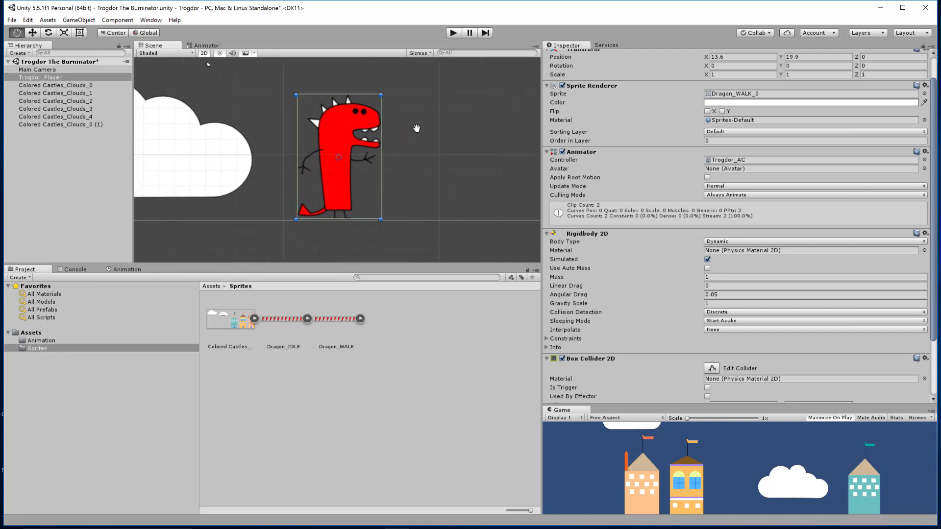
pyautogui.click(711, 369)
pyautogui.click(372, 156)
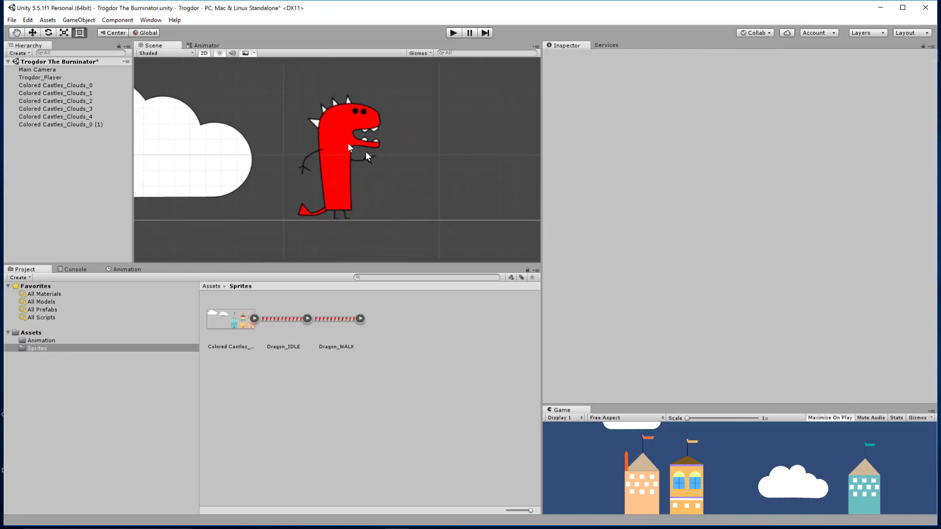
pyautogui.click(366, 153)
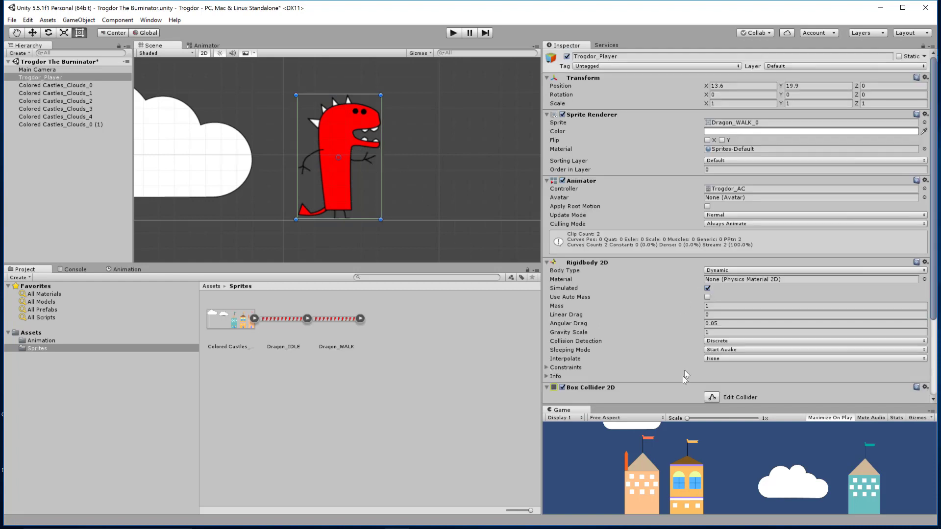
pyautogui.scroll(-4, 722, 396)
pyautogui.click(713, 293)
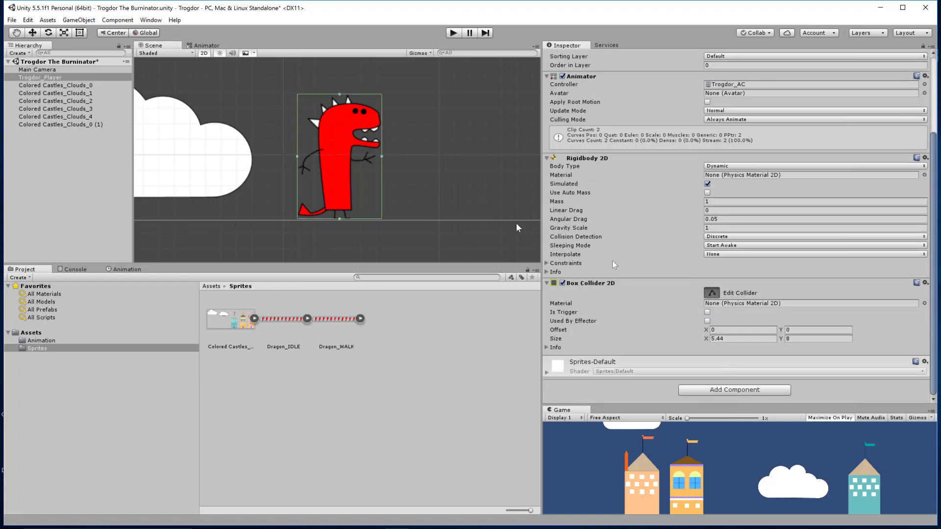
pyautogui.moveTo(381, 155); pyautogui.dragTo(362, 157)
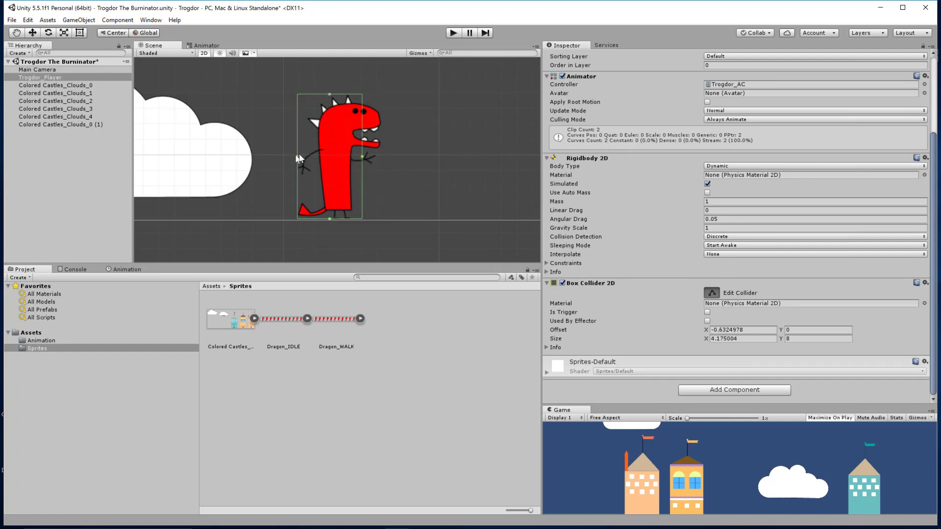
pyautogui.moveTo(297, 156); pyautogui.dragTo(368, 157)
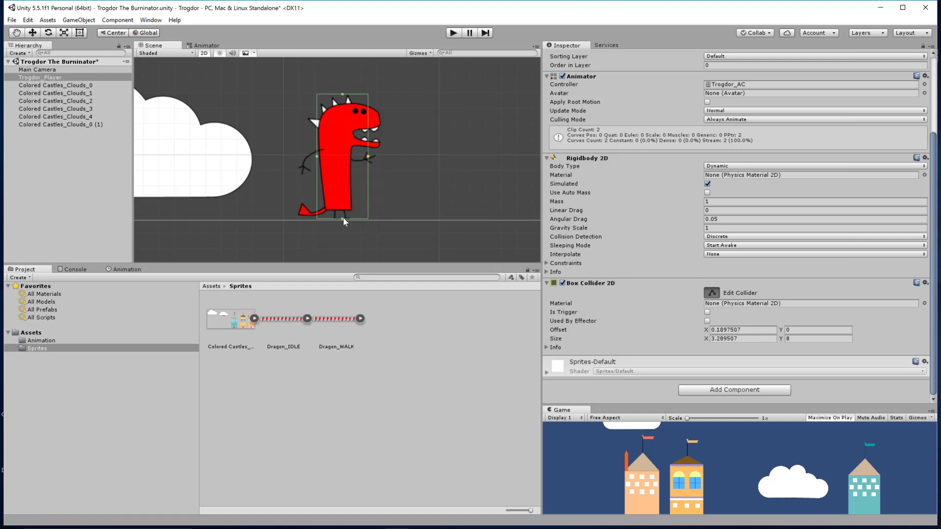
pyautogui.moveTo(344, 220); pyautogui.dragTo(343, 222)
# Save the scene and play-test the dragon with its resized box collider.
pyautogui.click(453, 32)
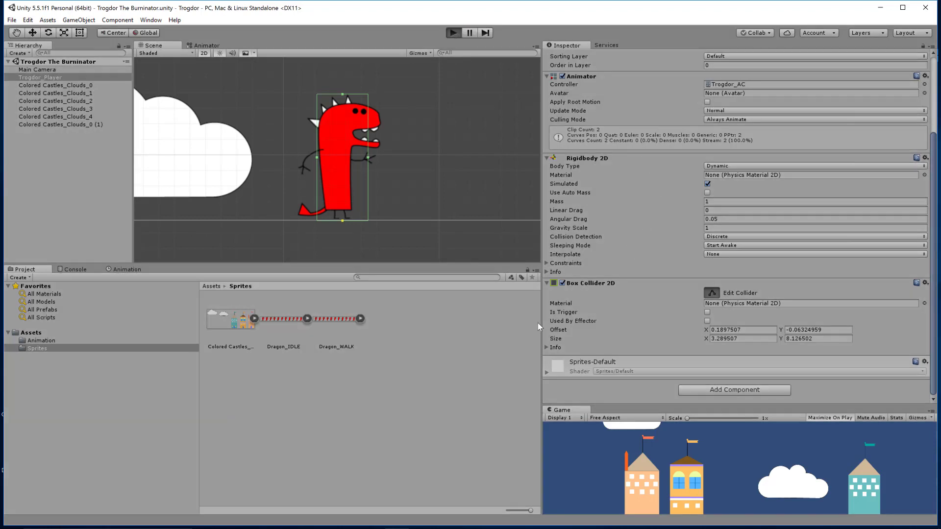